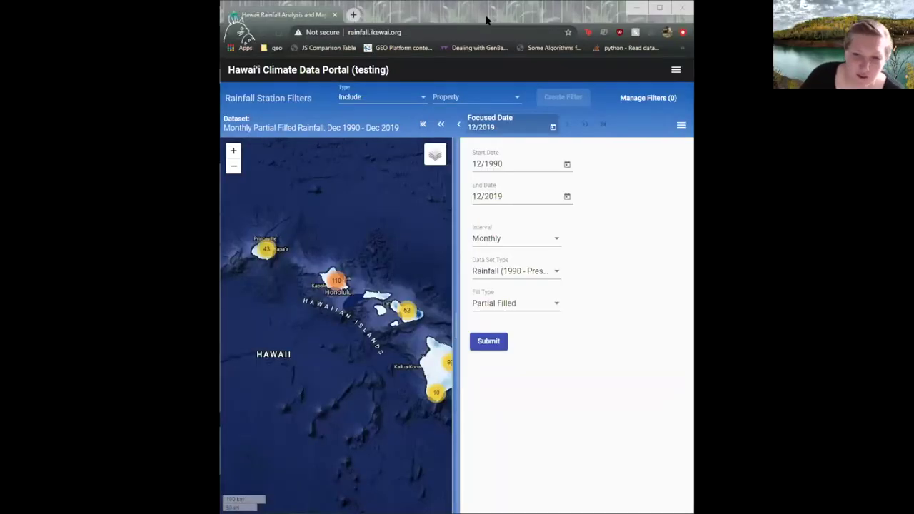
Zoom in on the Big Island and read the rainfall value at a point on the map.
drag(486, 20, 249, 20)
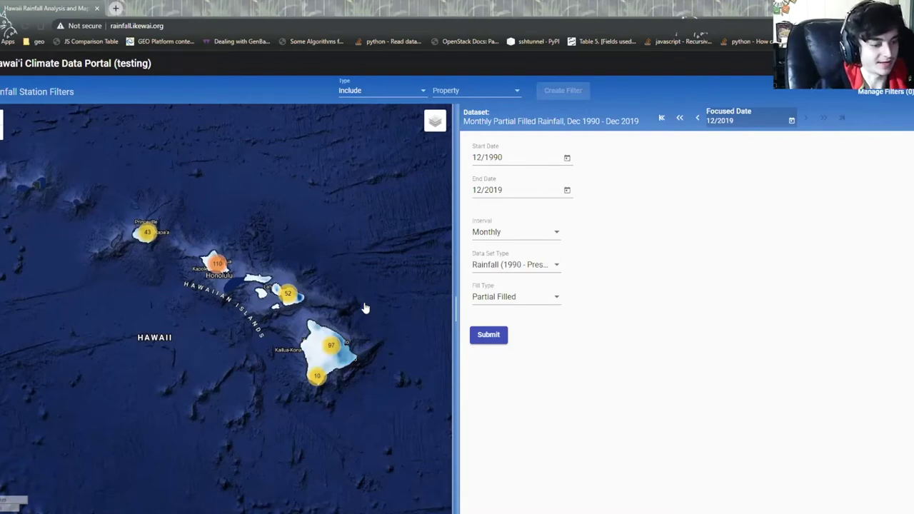
click(337, 342)
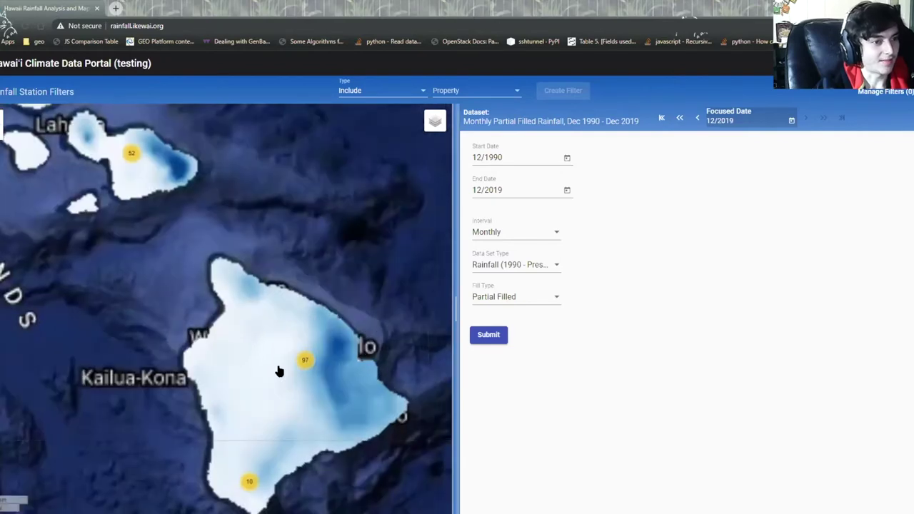
scroll(226, 369, down, 1)
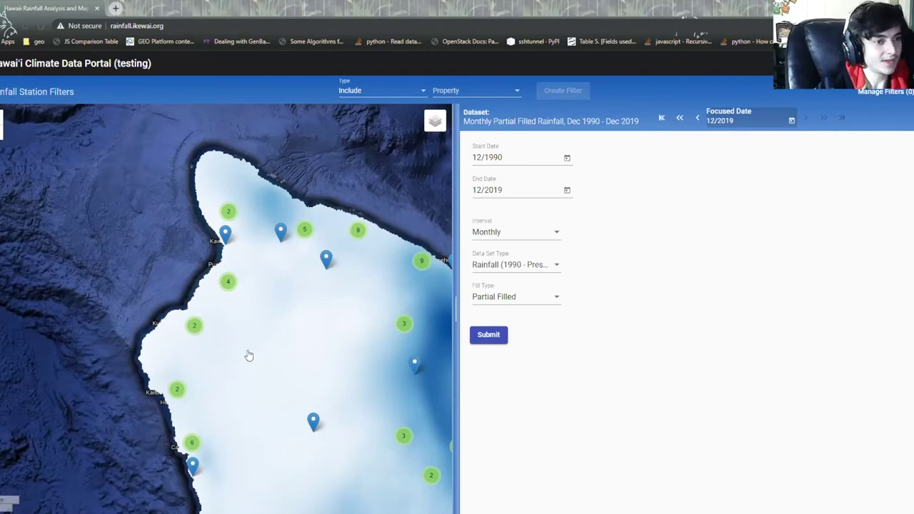
scroll(274, 363, up, 1)
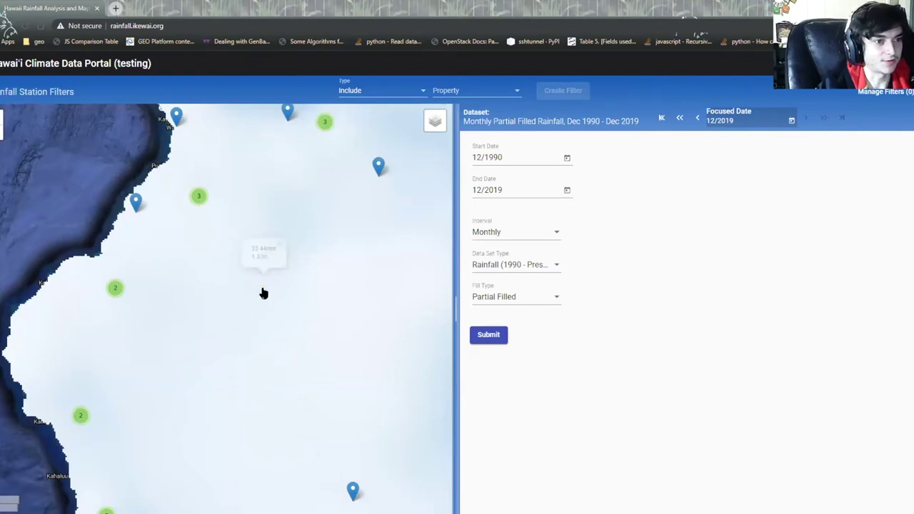
scroll(263, 289, up, 1)
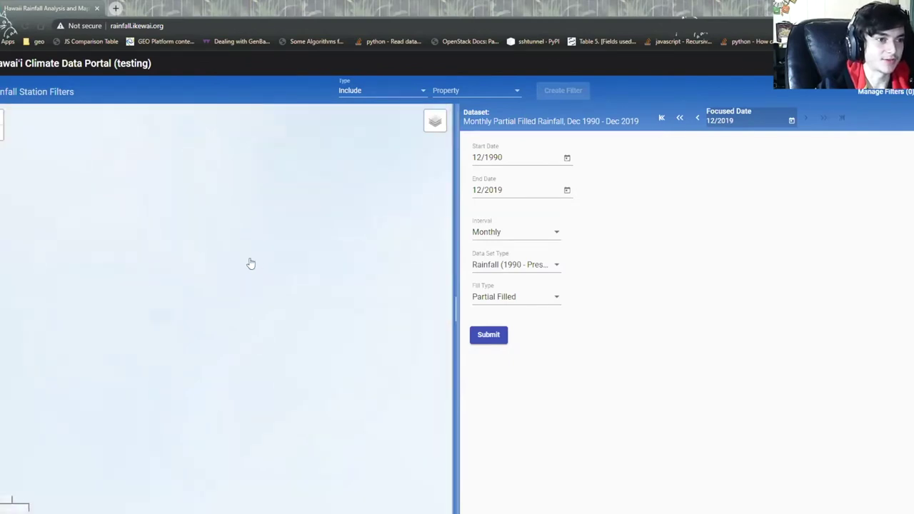
mouse_move(250, 263)
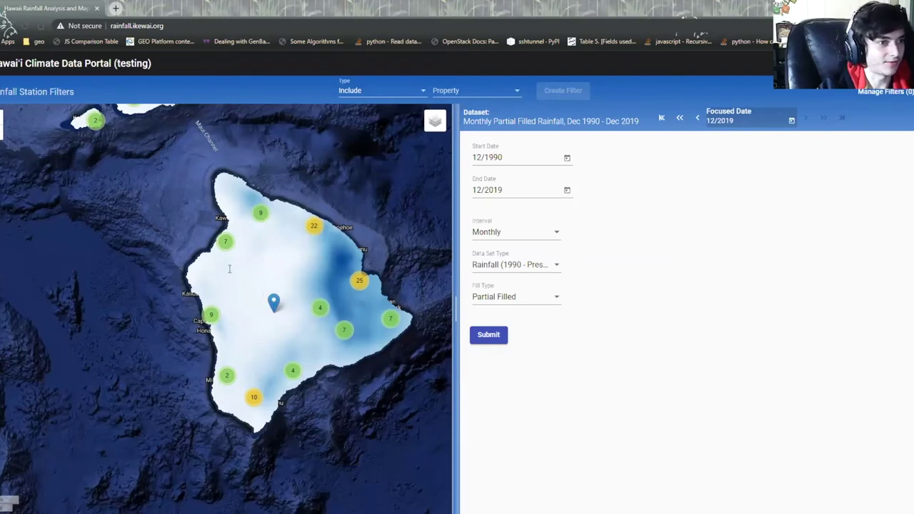
Select the MAUNA LOA 5 NNE station on the map and show the data view in a widened side pane.
click(274, 302)
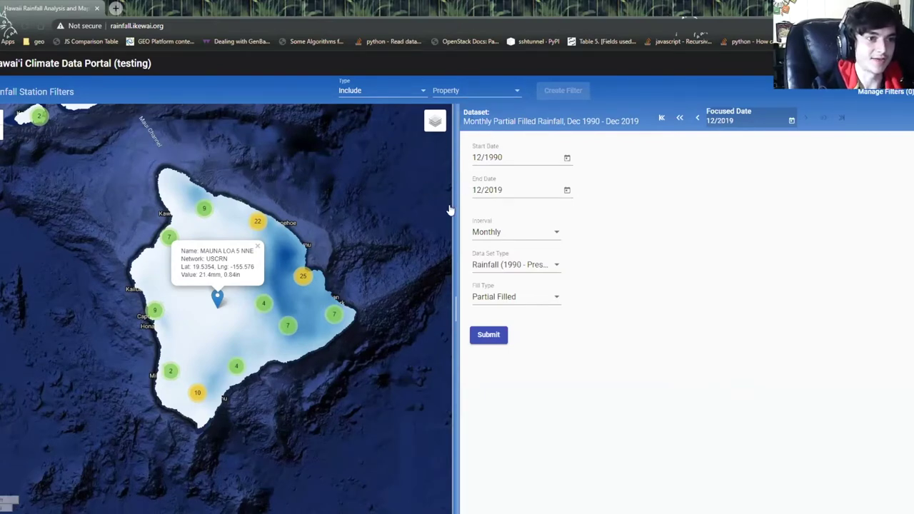
drag(454, 212, 424, 222)
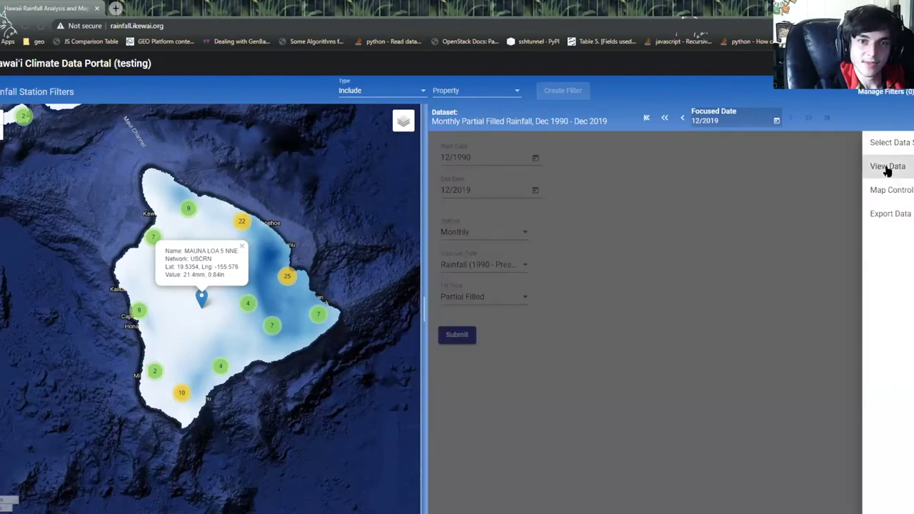
click(883, 169)
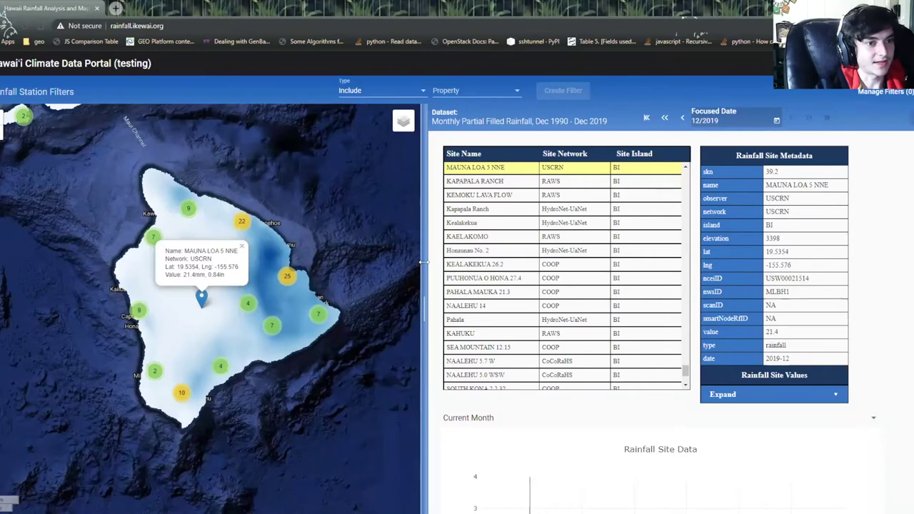
drag(421, 268, 398, 263)
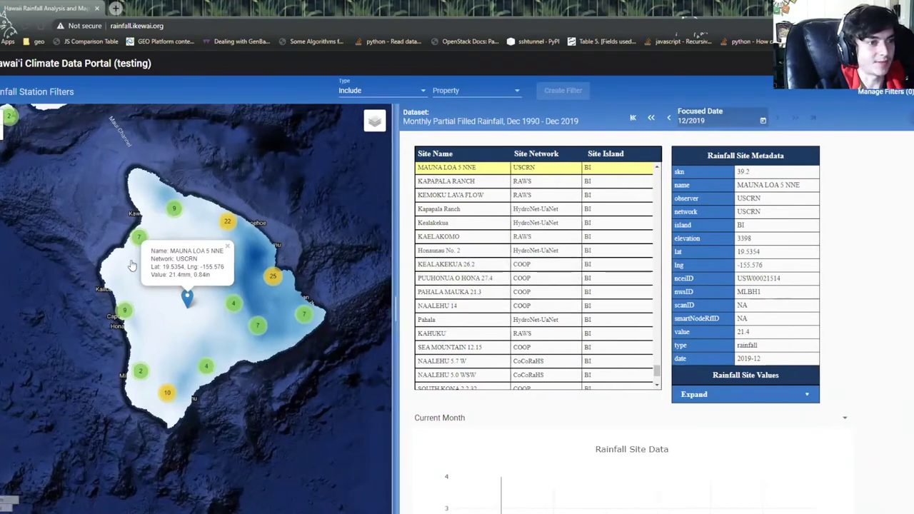
Select the QuarryRainGageatSaddleRd station on the map and browse the site table.
scroll(214, 307, up, 5)
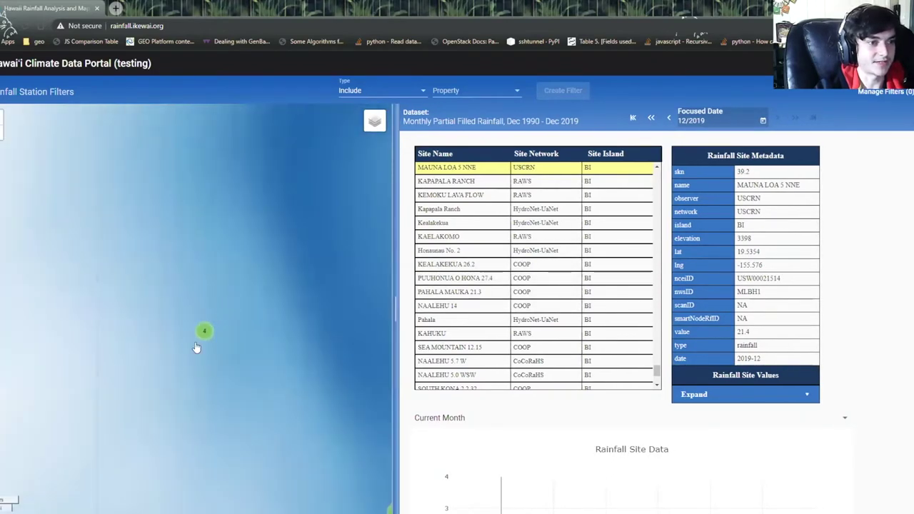
click(236, 137)
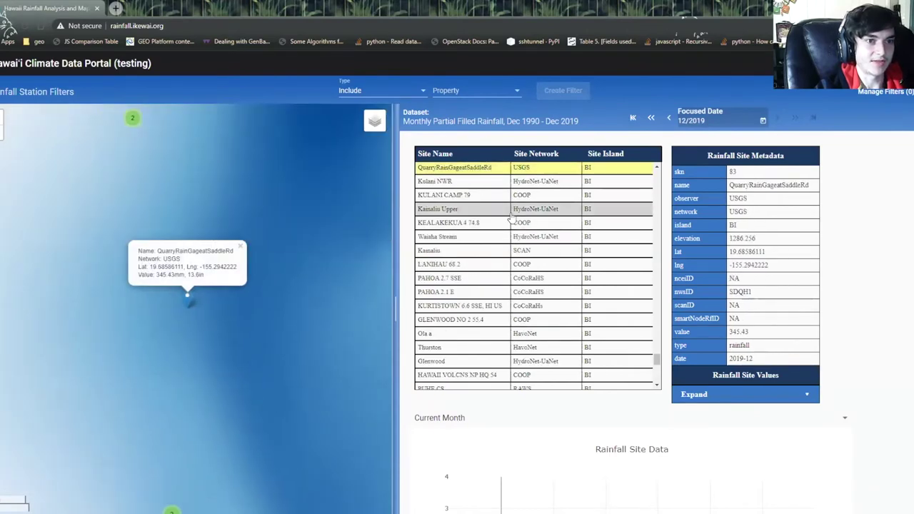
scroll(507, 214, up, 5)
scroll(509, 225, up, 5)
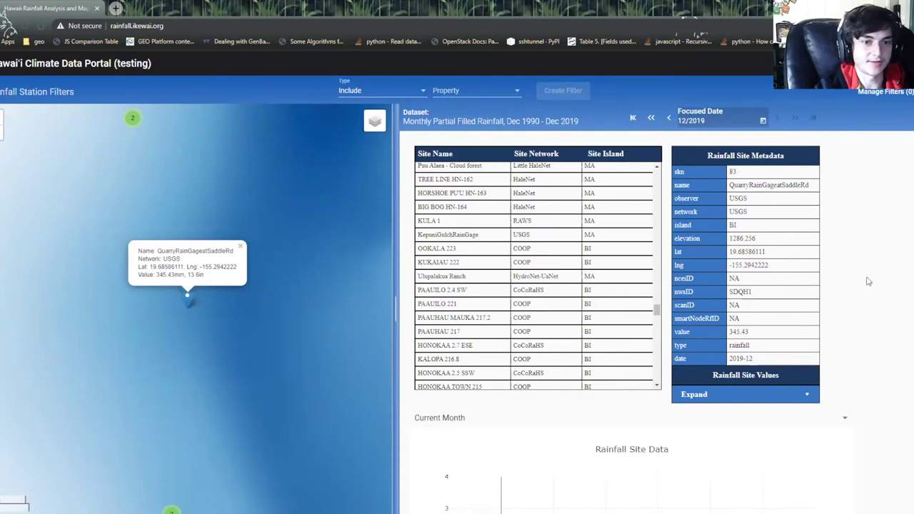
Expand the rainfall site values of the QuarryRainGageatSaddleRd station to check them, and collapse them again.
scroll(867, 281, down, 1)
scroll(867, 280, down, 1)
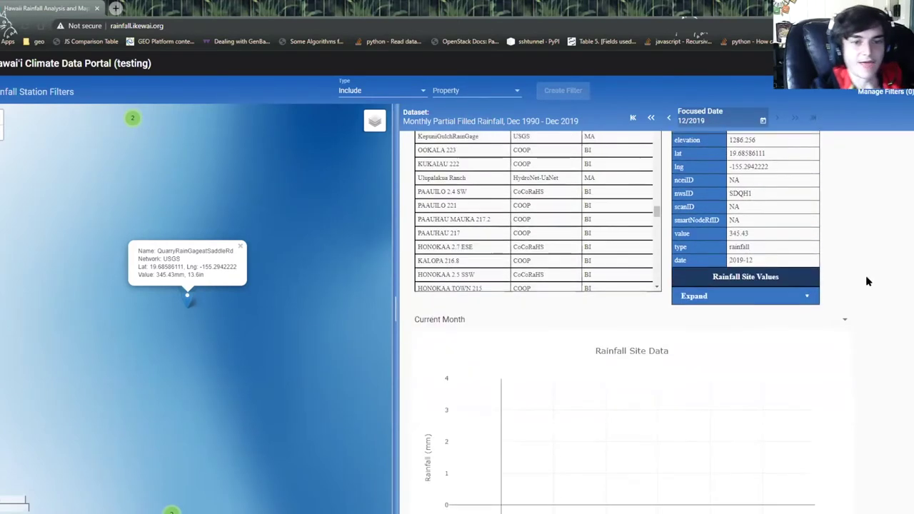
click(808, 296)
click(811, 314)
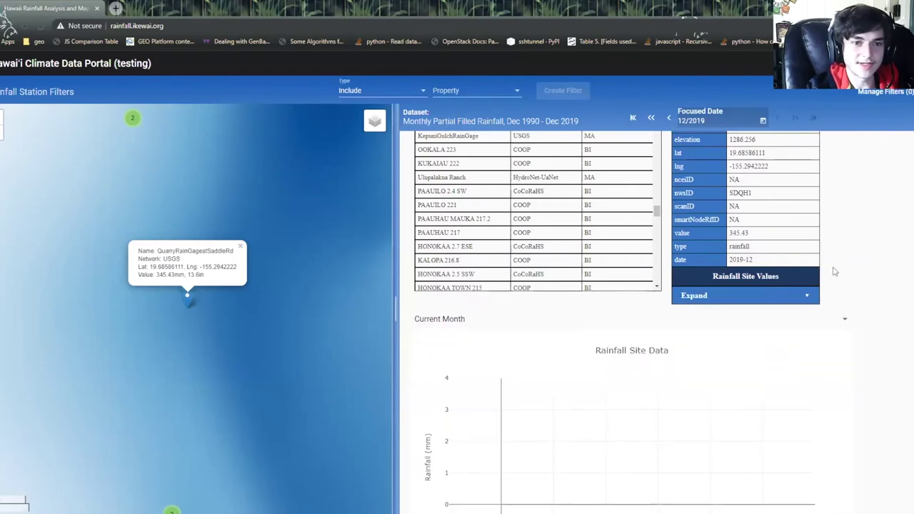
click(804, 297)
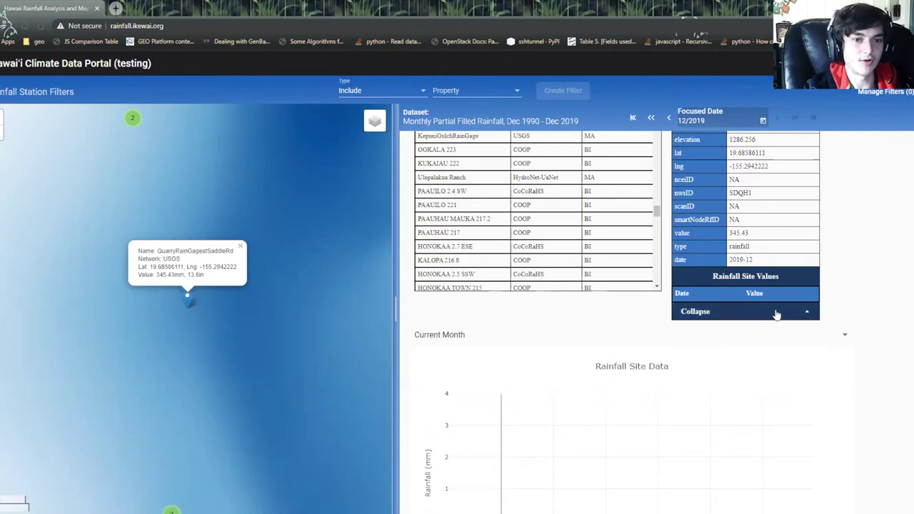
click(772, 312)
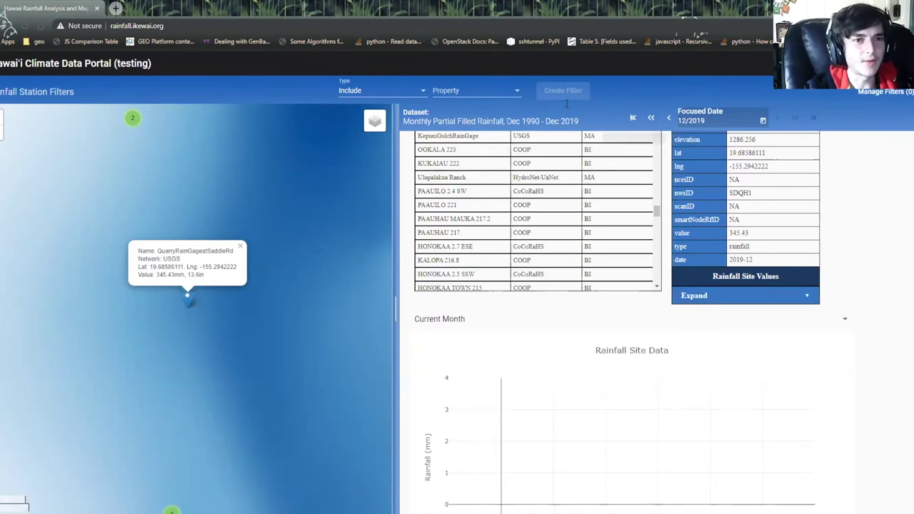
Set the focused date to February 2014.
click(761, 121)
click(703, 149)
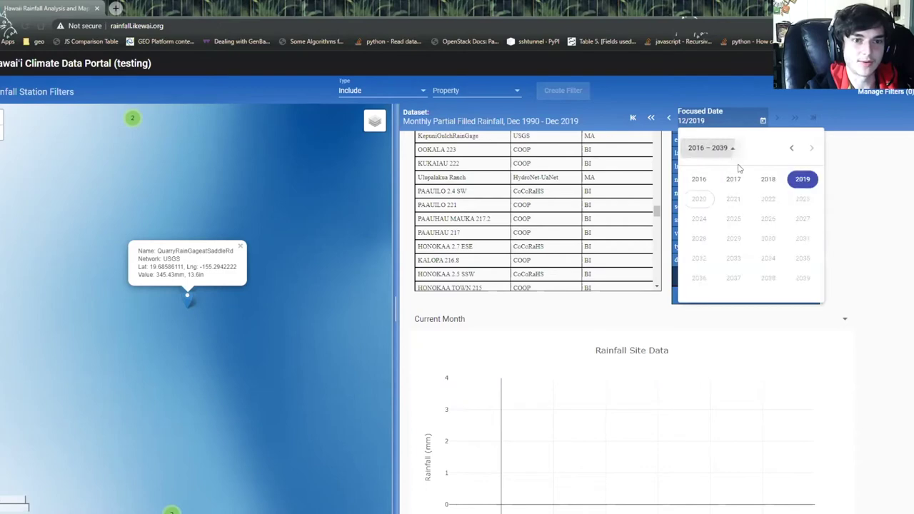
click(790, 150)
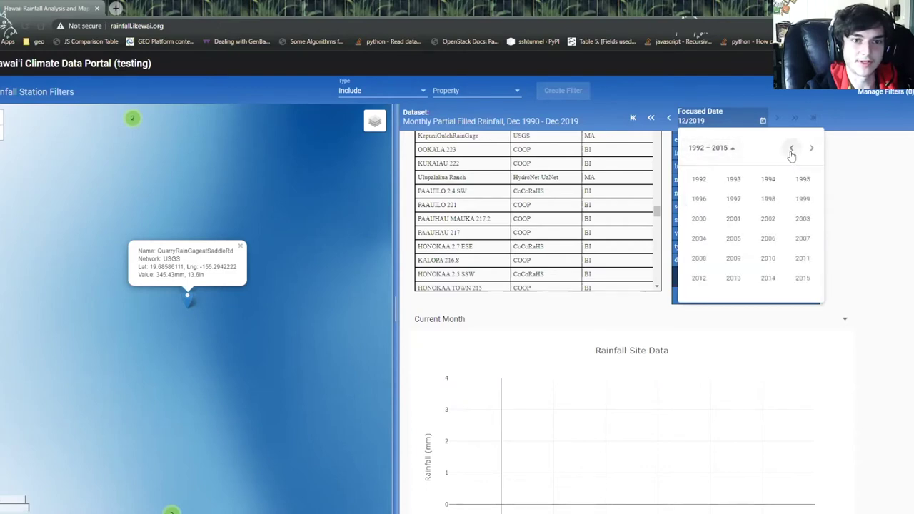
click(775, 278)
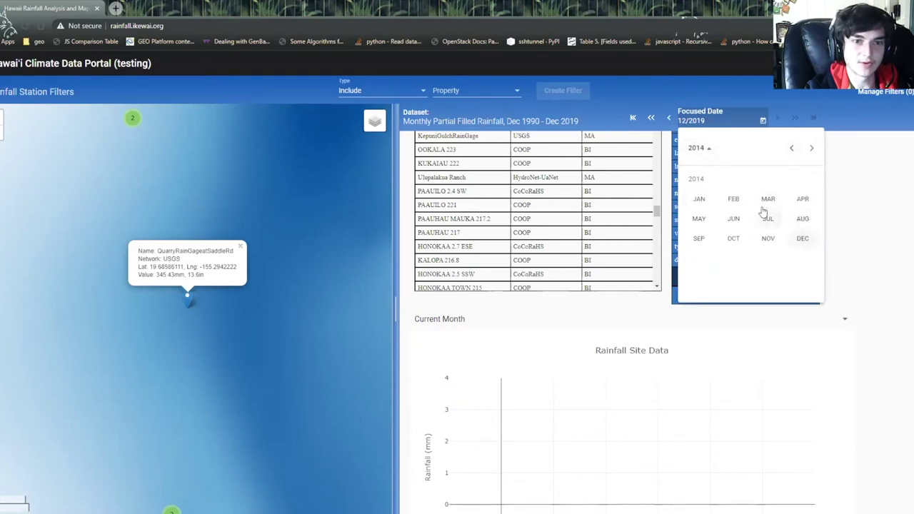
click(735, 201)
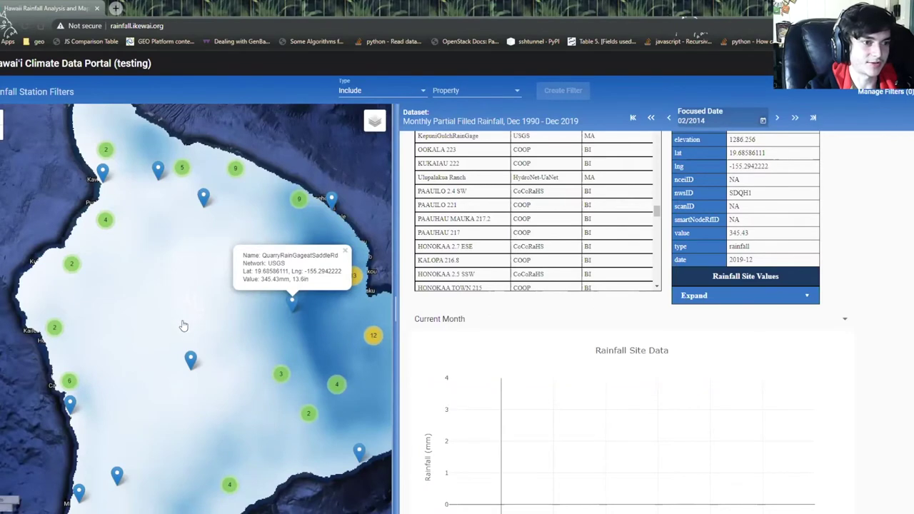
Select the LUA MAKIKA station in the site table and expand its rainfall site values.
scroll(882, 293, up, 2)
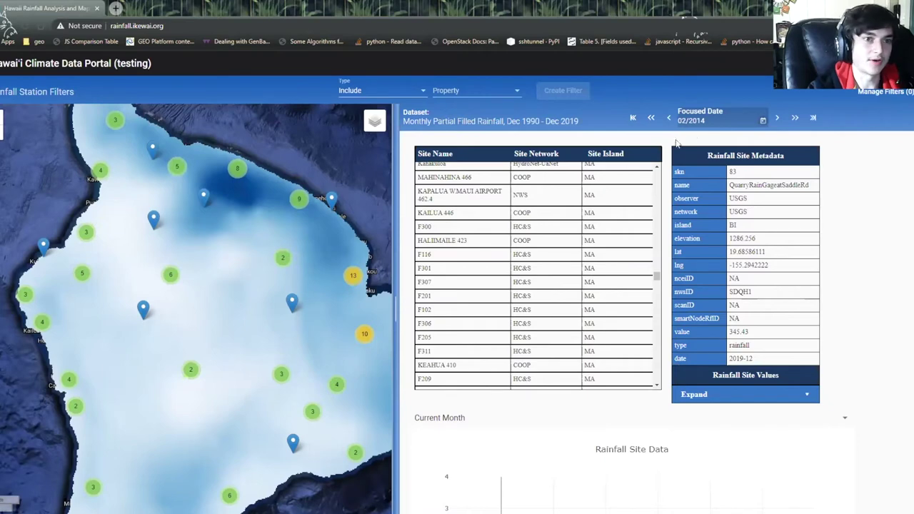
scroll(493, 194, up, 3)
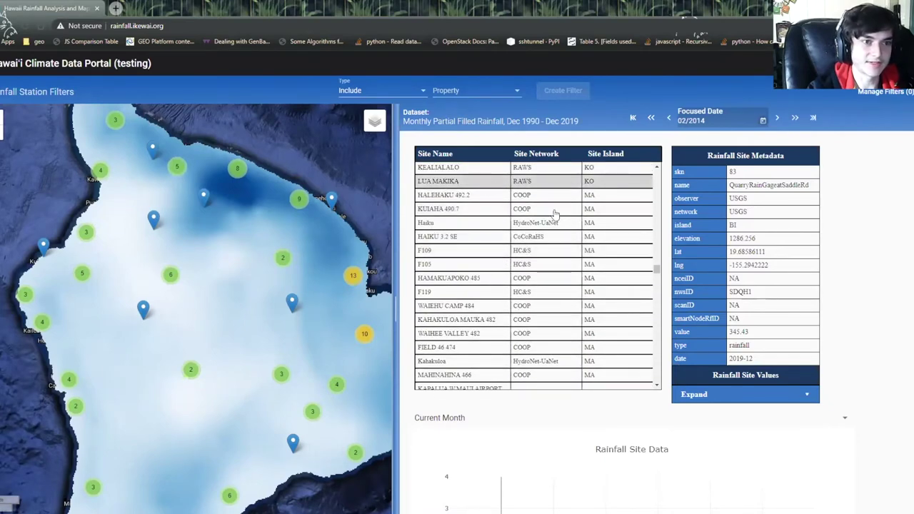
click(491, 181)
scroll(880, 264, down, 1)
scroll(880, 264, down, 1)
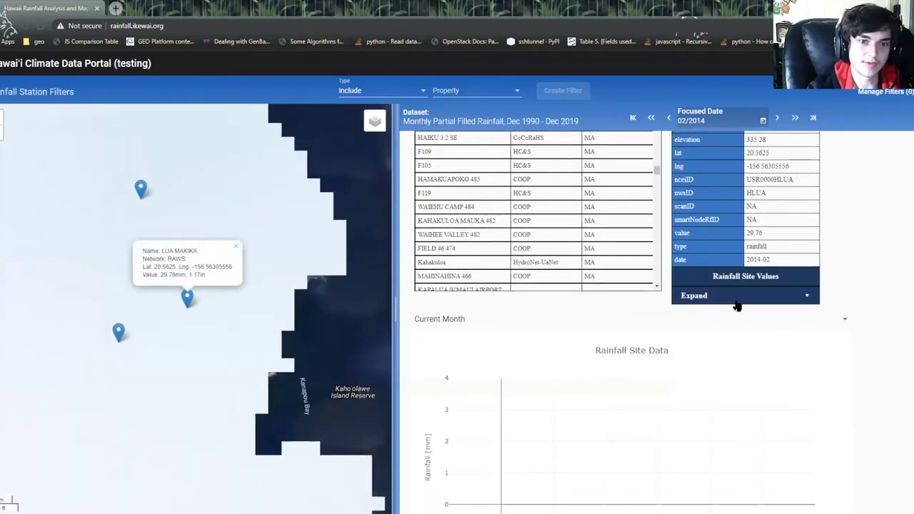
click(806, 295)
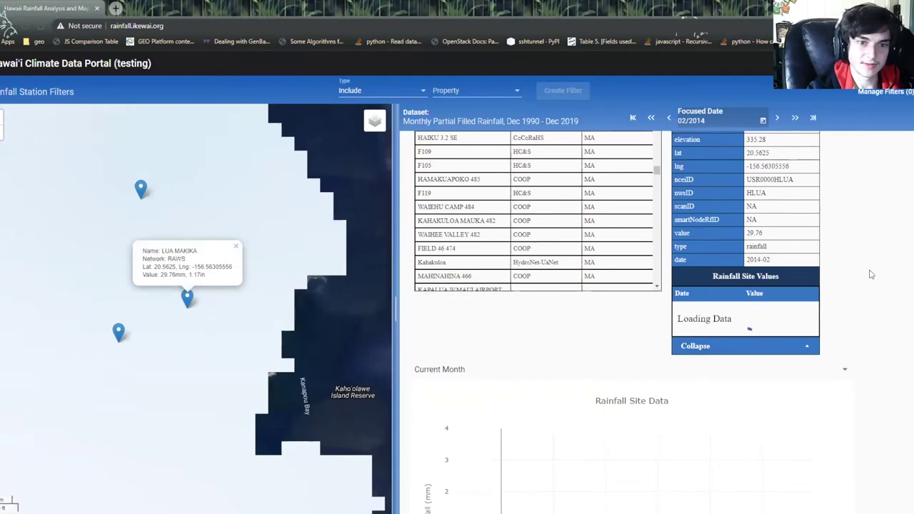
scroll(869, 278, down, 1)
scroll(870, 276, up, 2)
scroll(870, 274, up, 1)
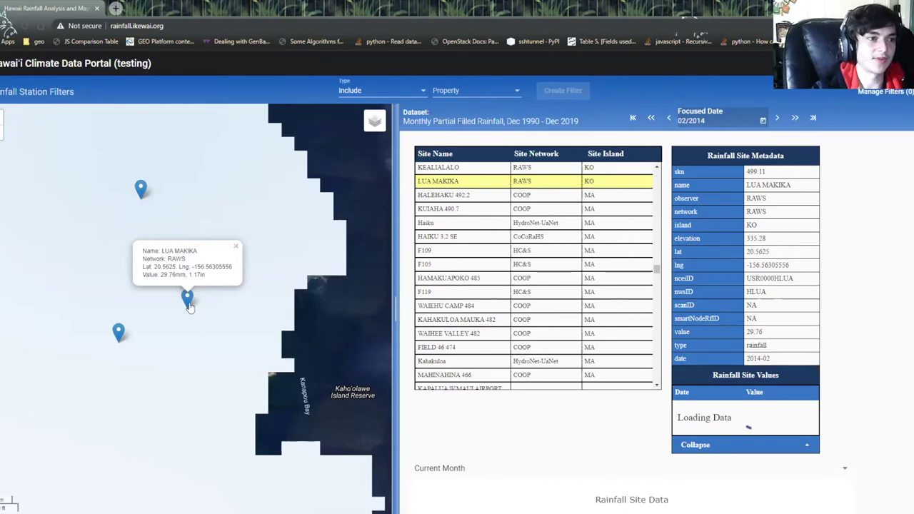
mouse_move(189, 305)
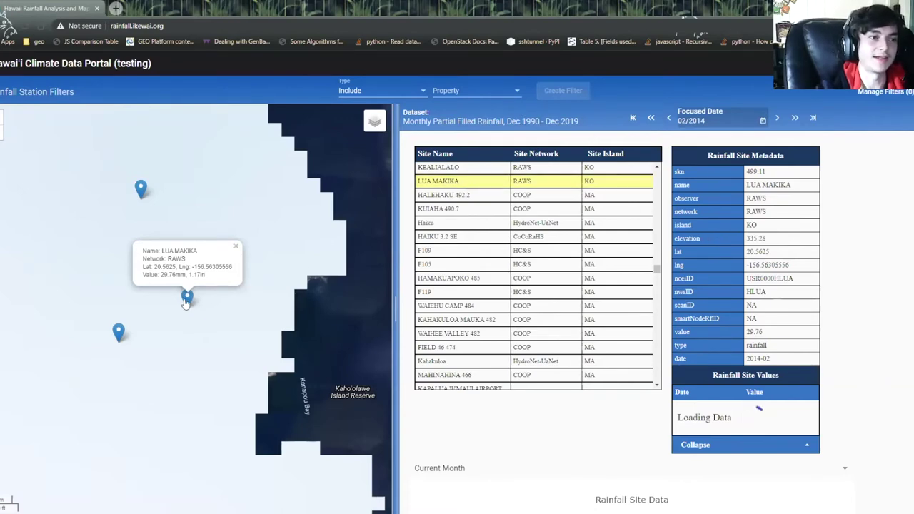
scroll(678, 222, down, 1)
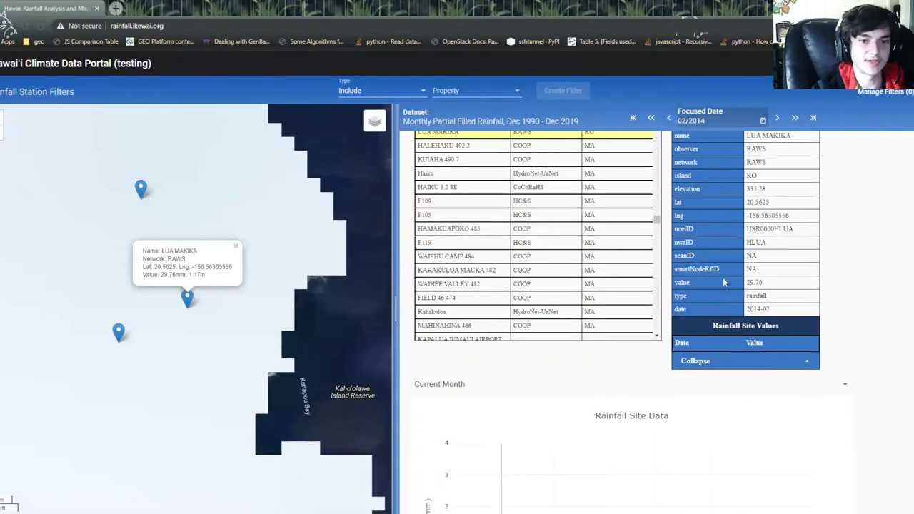
Select the LANAI 1 station in the site table and review its daily rainfall values for February 2014.
scroll(505, 238, up, 2)
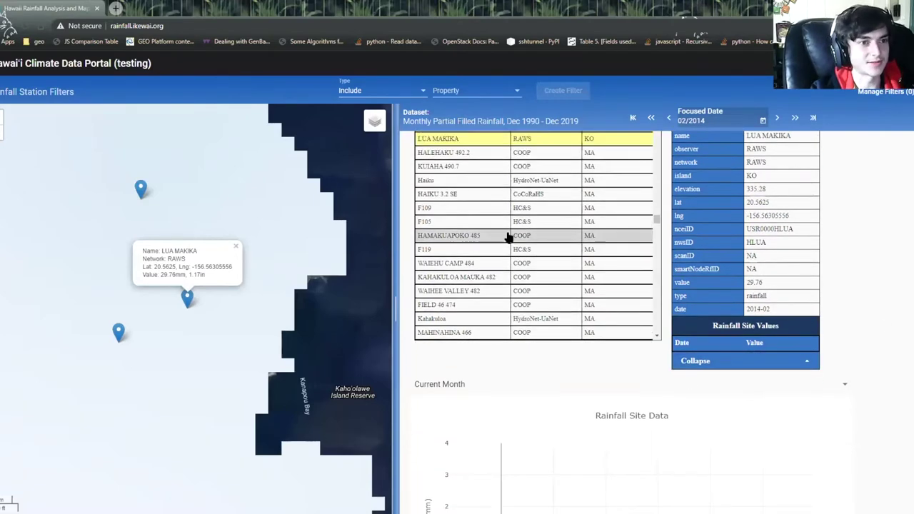
scroll(480, 192, up, 3)
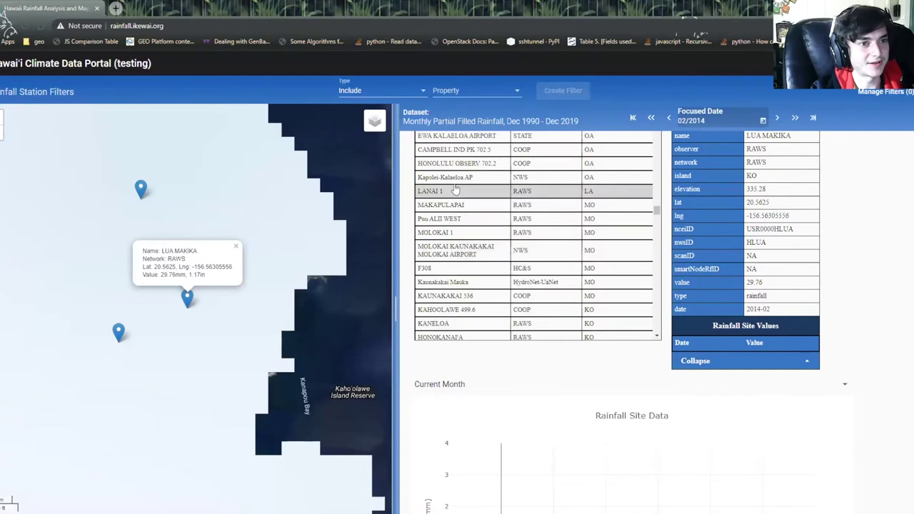
click(463, 191)
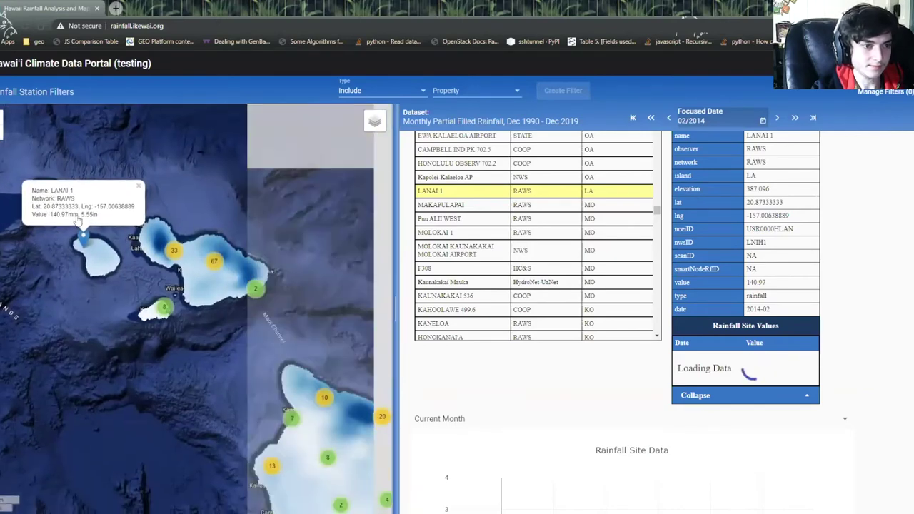
drag(286, 277, 260, 204)
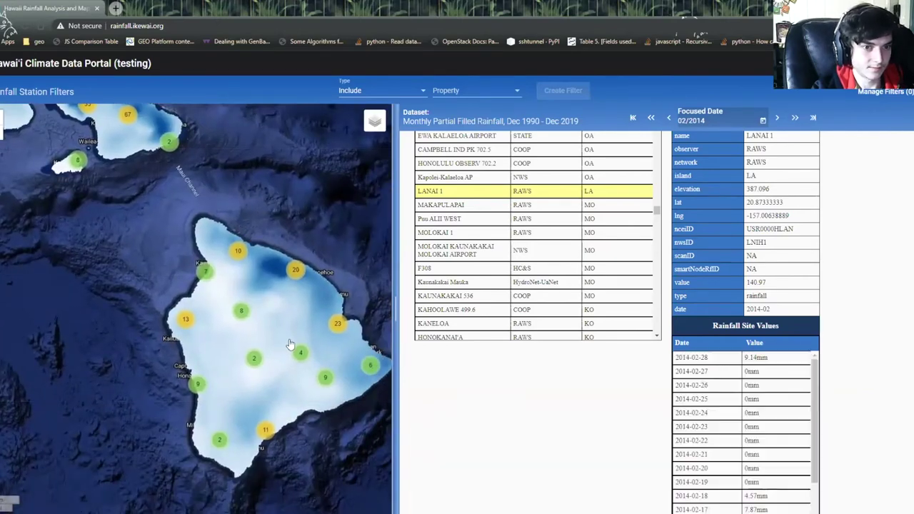
scroll(794, 335, down, 2)
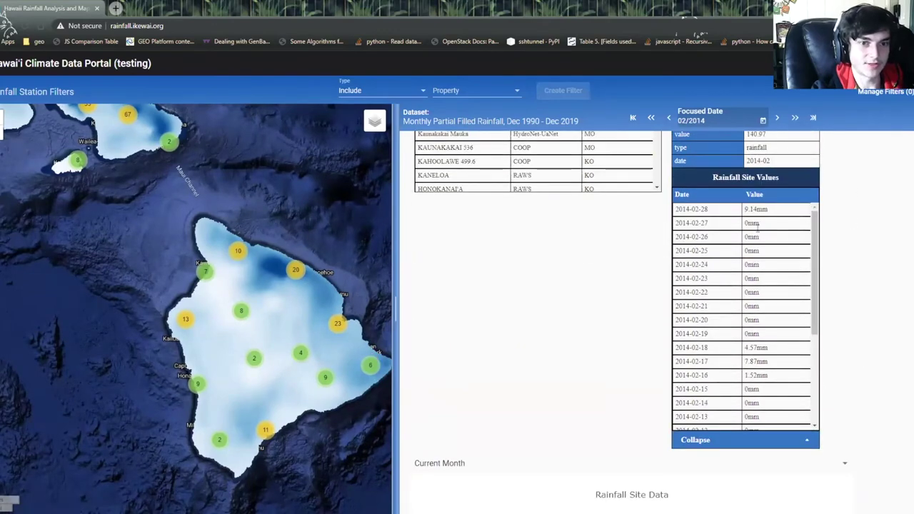
scroll(892, 292, up, 1)
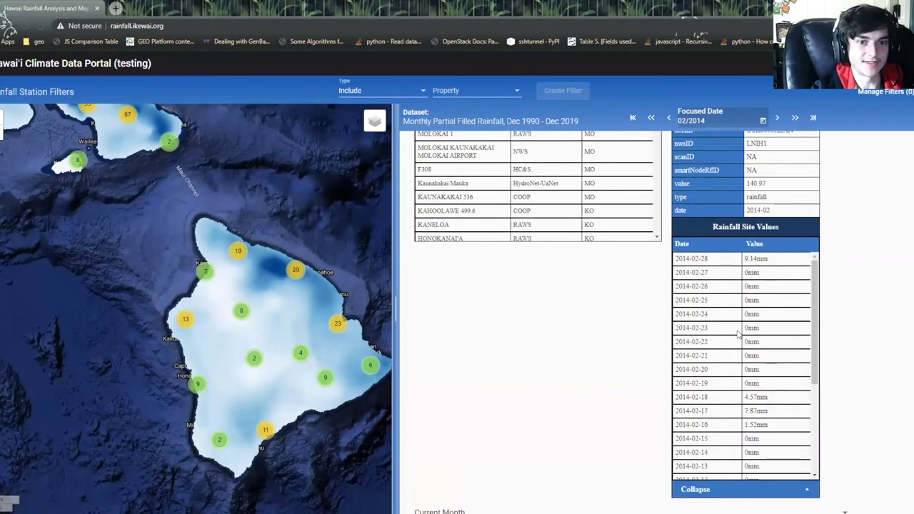
scroll(747, 300, down, 1)
scroll(746, 298, down, 2)
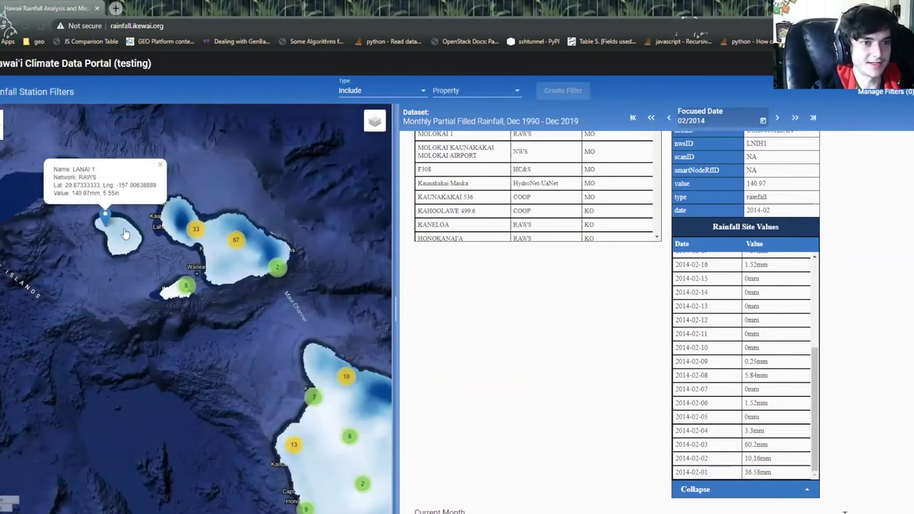
Show the LANAI 1 station's rainfall chart for the current year.
scroll(877, 320, up, 3)
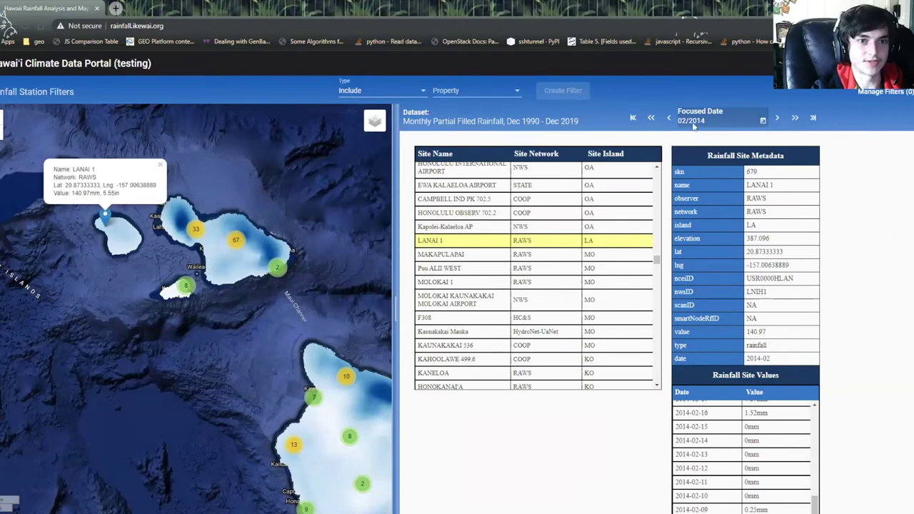
scroll(894, 248, down, 5)
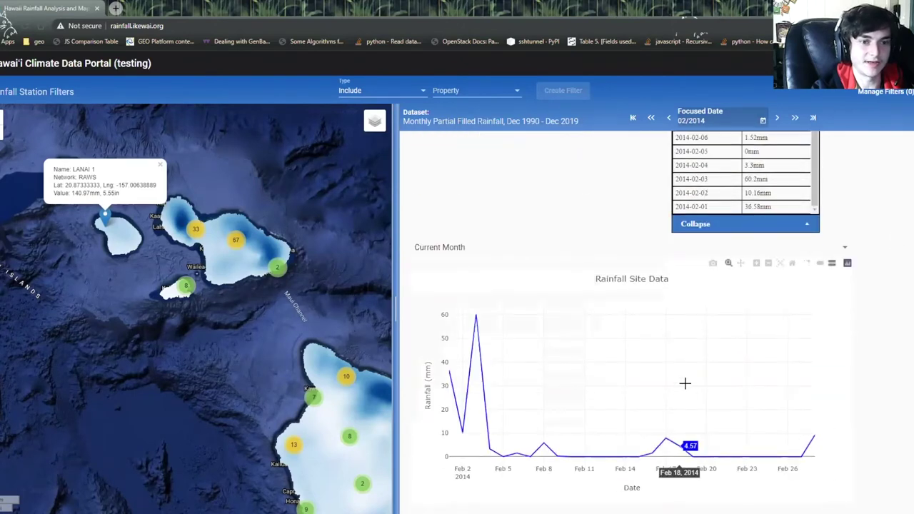
click(451, 249)
click(486, 278)
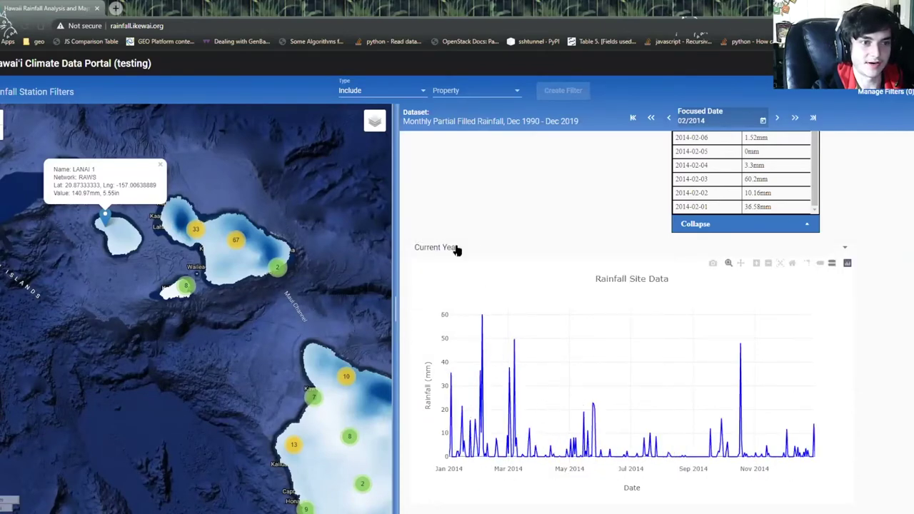
Show the LANAI 1 rainfall chart over the set range, and return it to the current month.
click(450, 249)
click(449, 301)
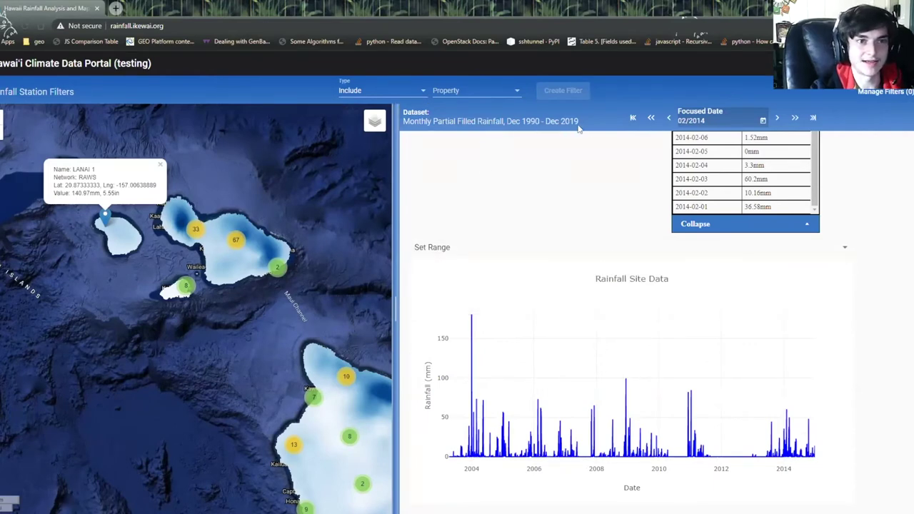
click(428, 249)
click(483, 258)
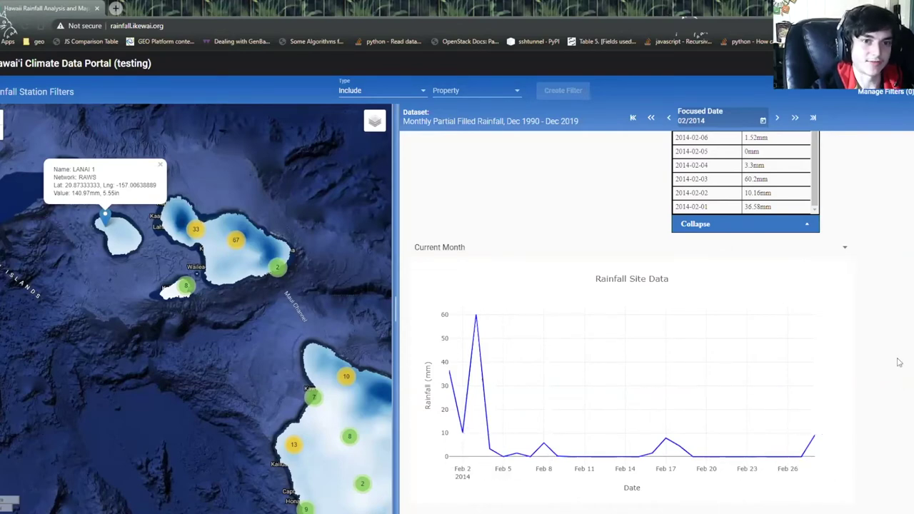
Lower the rainfall map layer's opacity to 0.74 and inspect the Big Island's terrain and place names beneath it.
scroll(898, 362, up, 5)
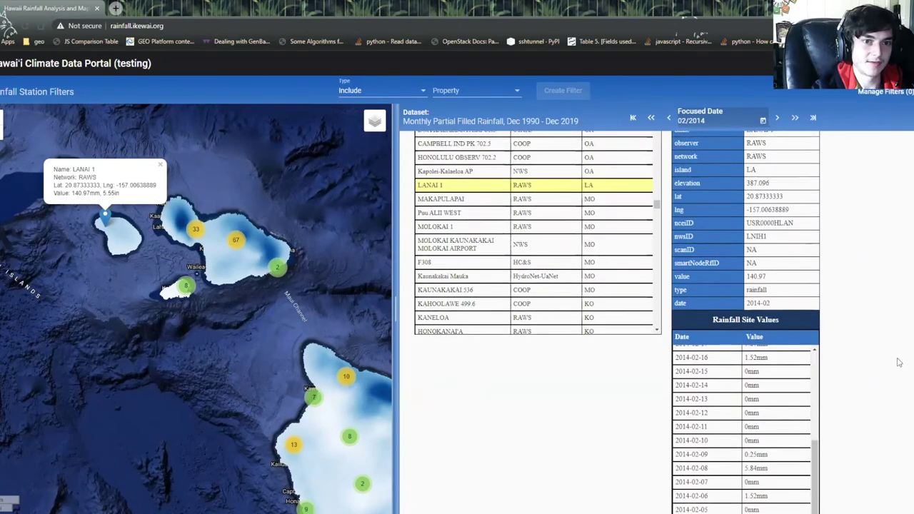
scroll(899, 362, up, 1)
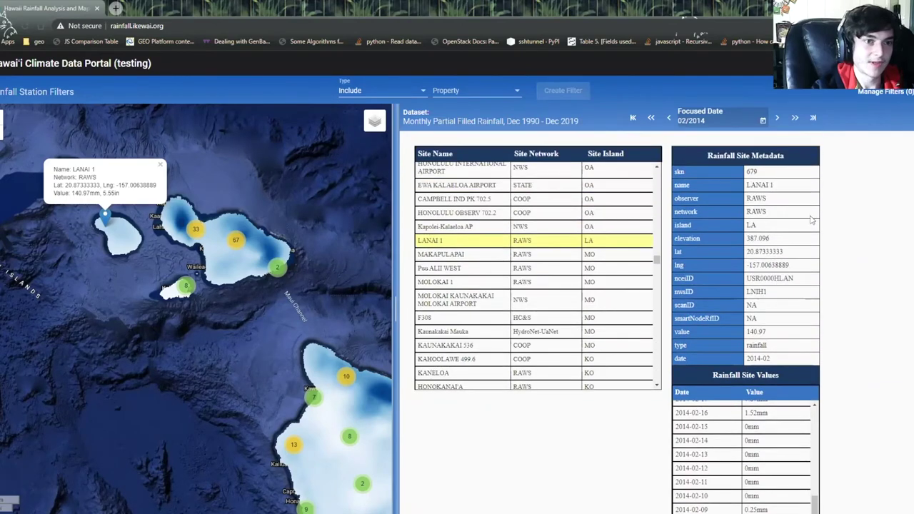
click(910, 123)
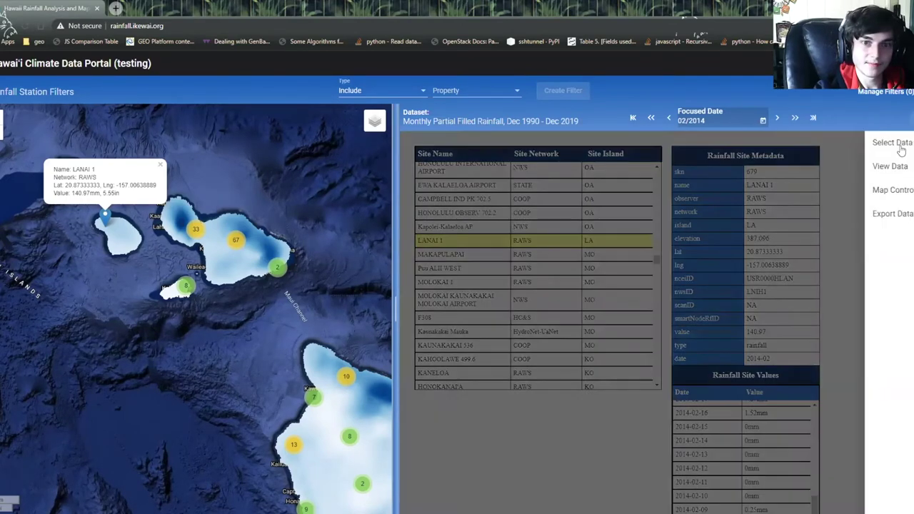
click(887, 191)
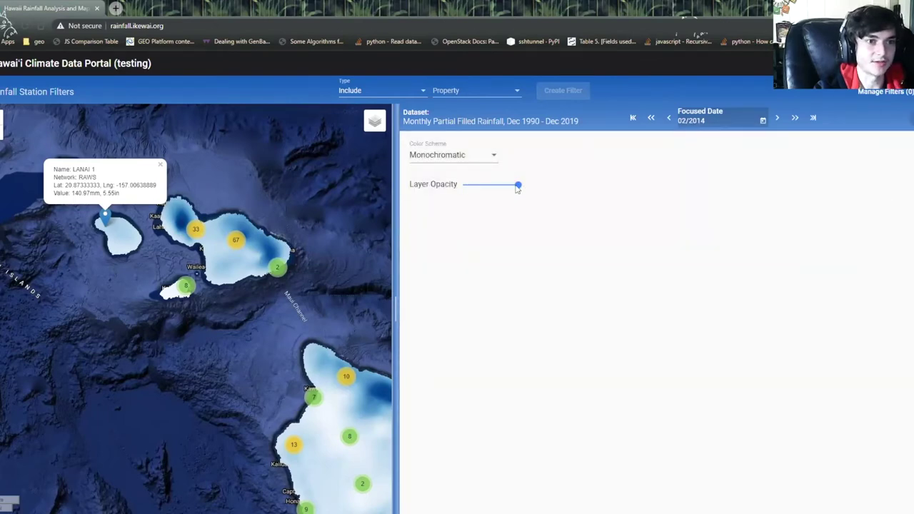
mouse_move(498, 193)
mouse_down()
mouse_move(473, 189)
mouse_move(505, 187)
mouse_up()
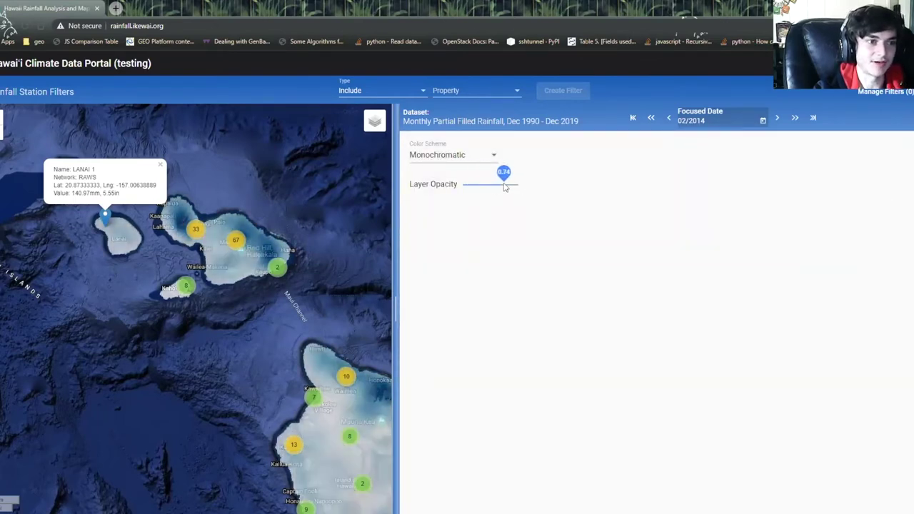
scroll(377, 418, up, 3)
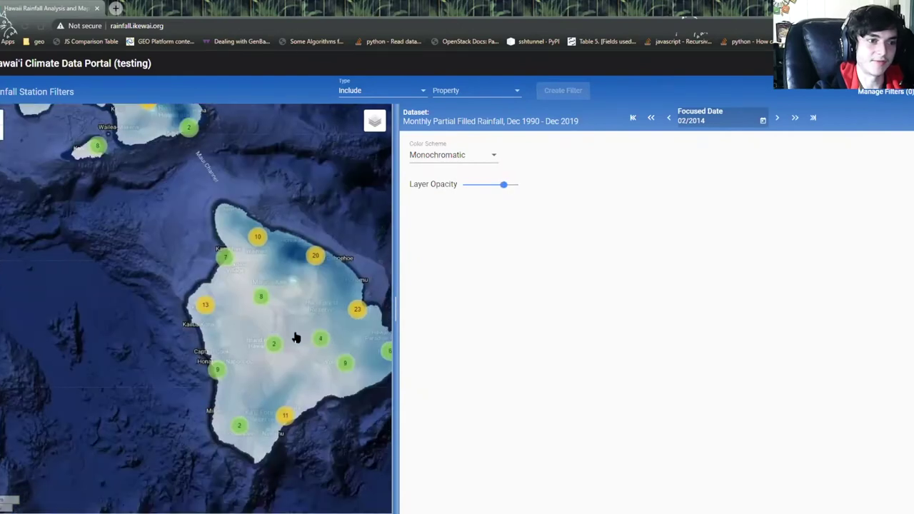
scroll(271, 283, up, 1)
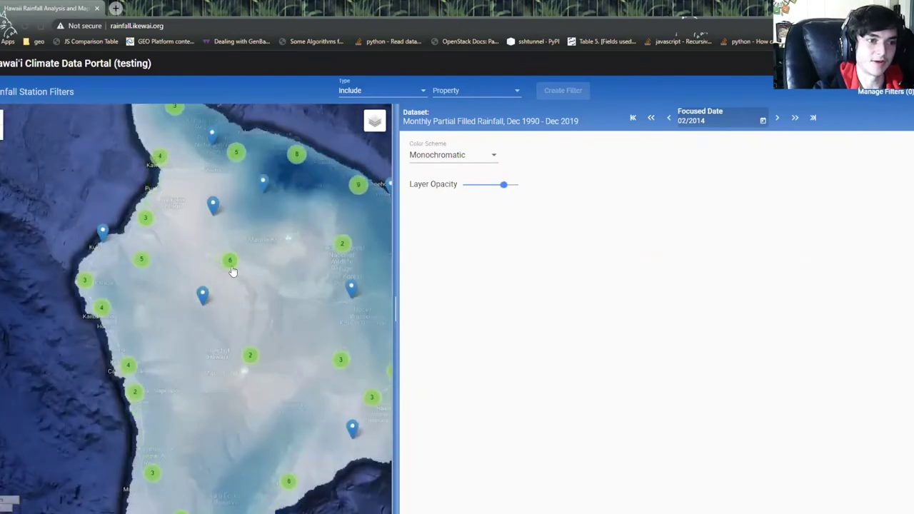
Check the available map color schemes and set the layer opacity to 1.
click(493, 155)
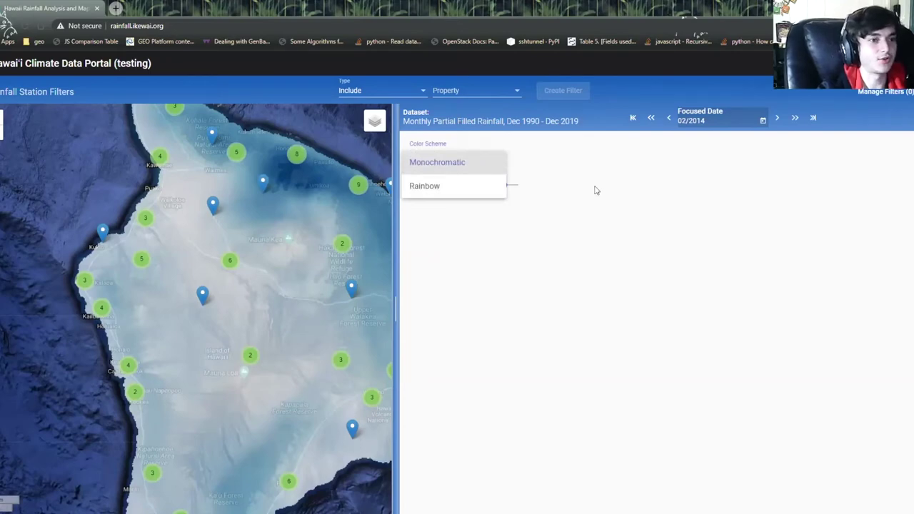
click(500, 187)
drag(505, 184, 518, 185)
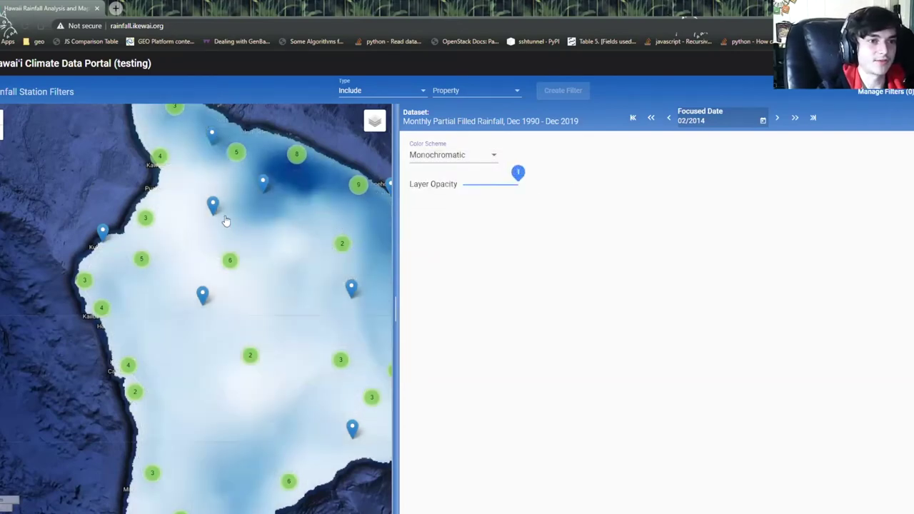
Apply the Rainbow color scheme to the rainfall map and inspect it across the islands.
click(488, 157)
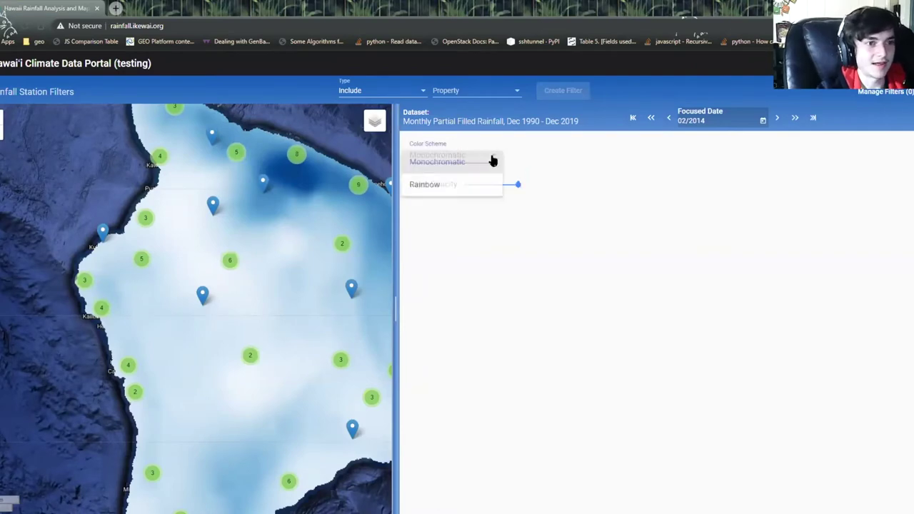
click(425, 188)
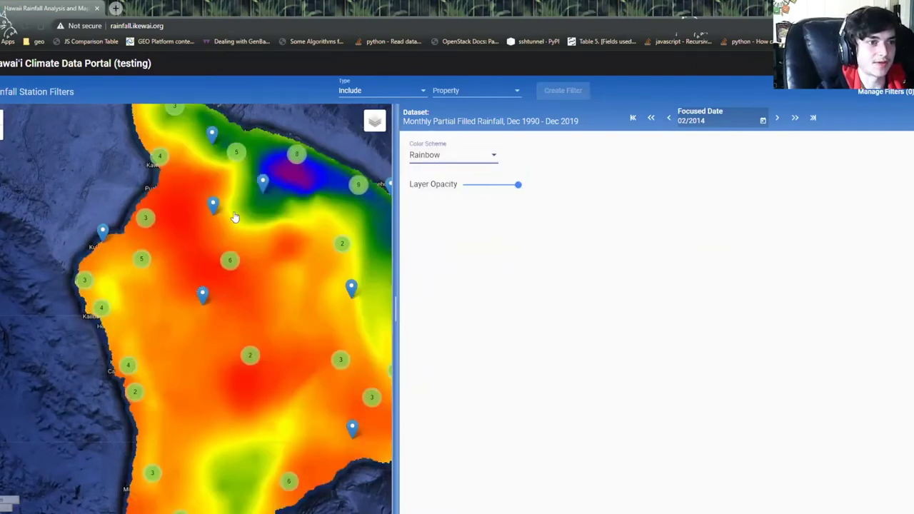
scroll(280, 279, down, 2)
scroll(317, 326, down, 2)
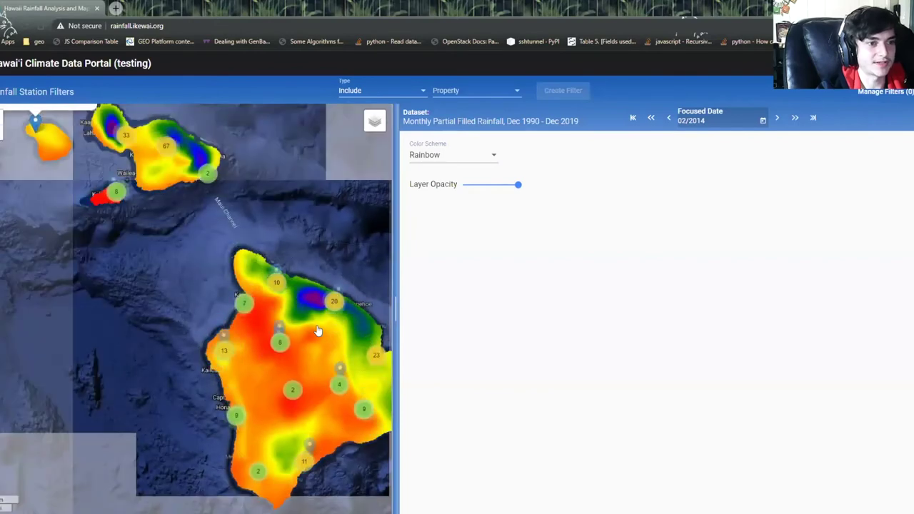
scroll(317, 331, down, 2)
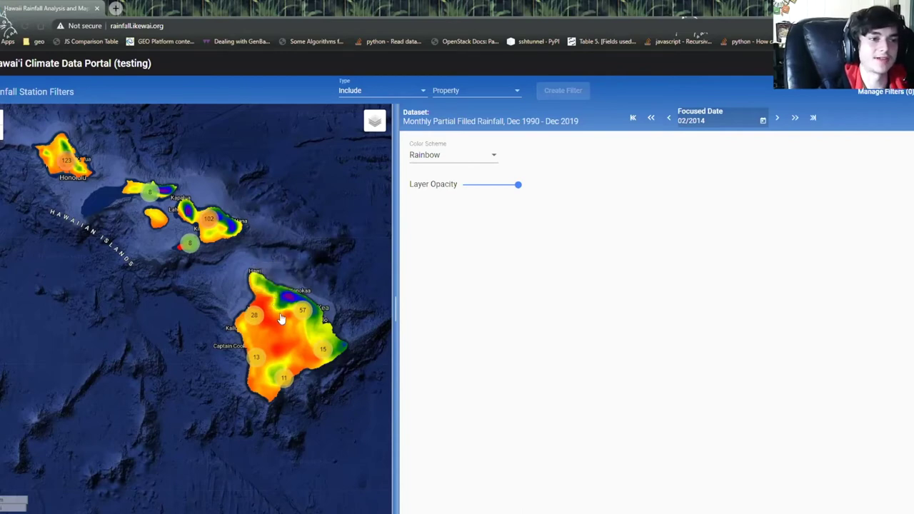
scroll(277, 310, up, 2)
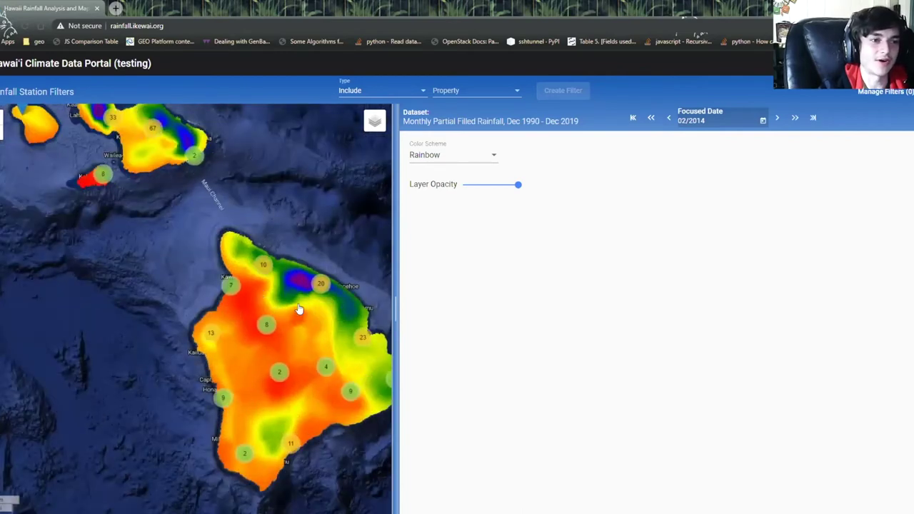
click(300, 310)
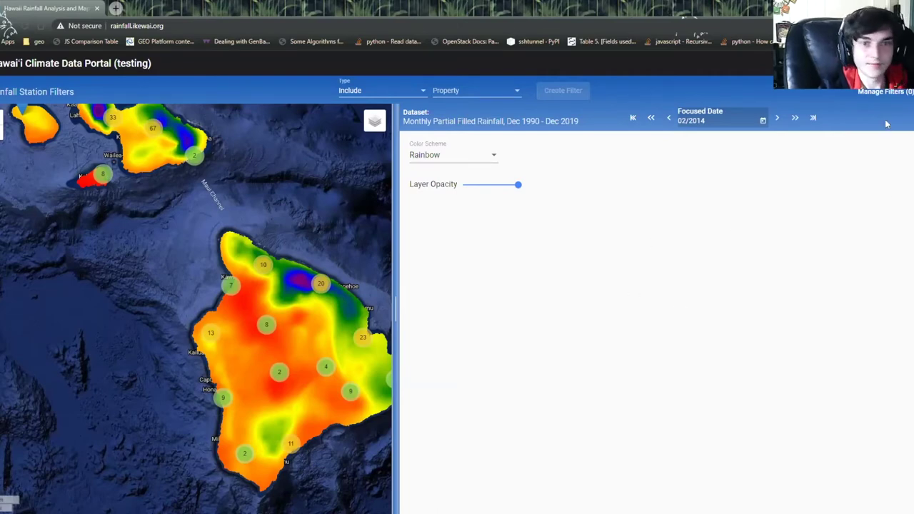
Open the data export settings and try the Big Island spatial extent before choosing Maui.
click(900, 147)
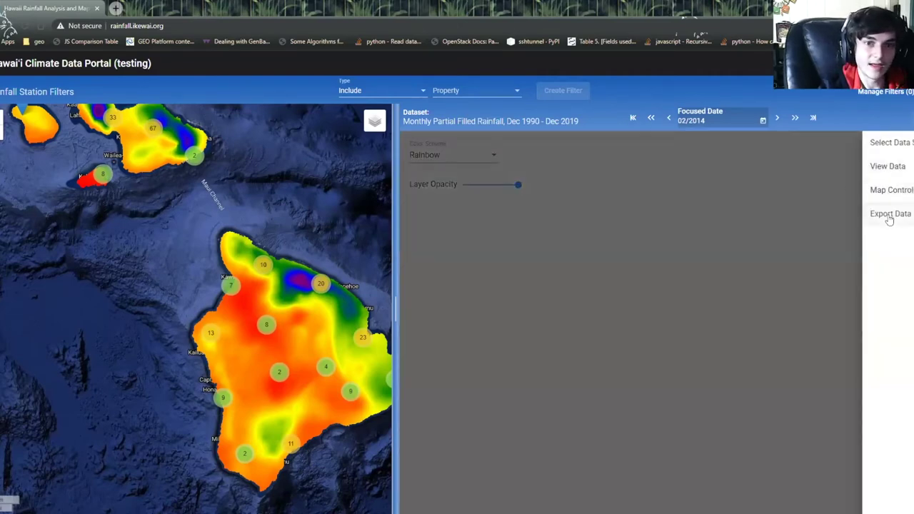
click(888, 214)
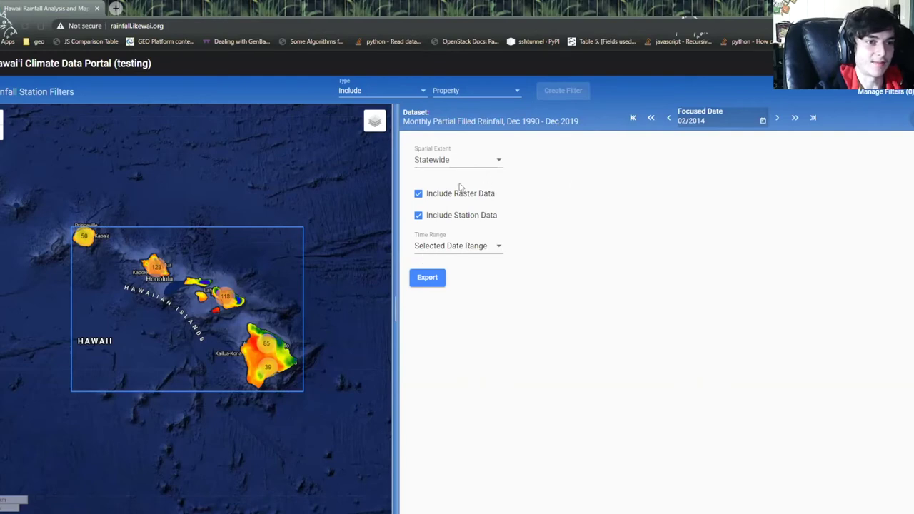
click(467, 161)
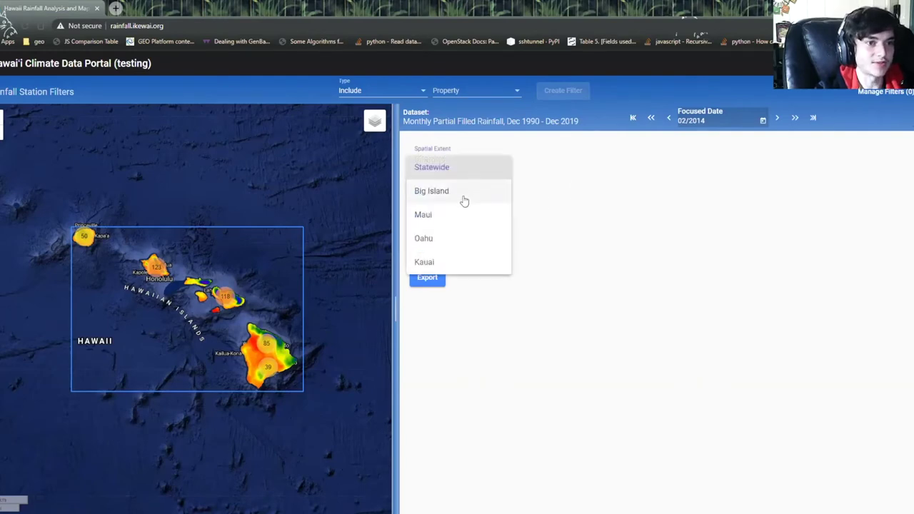
click(463, 194)
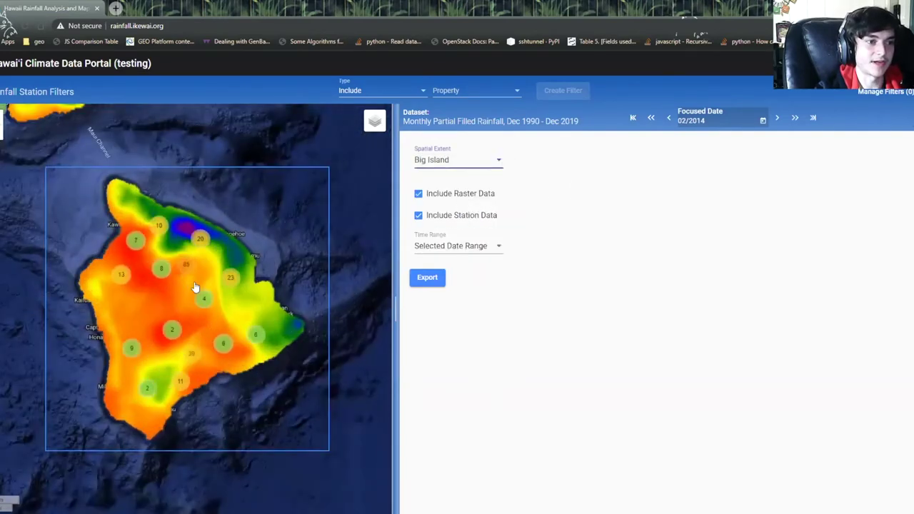
click(489, 160)
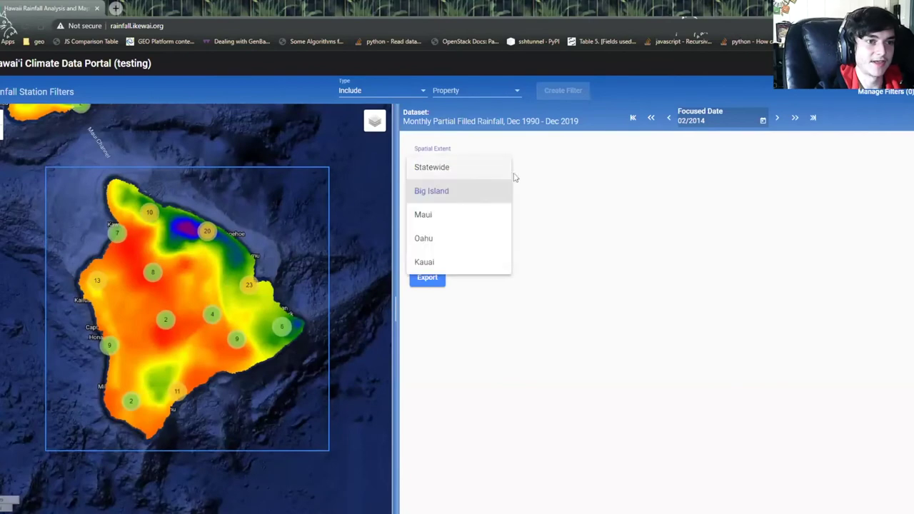
click(446, 220)
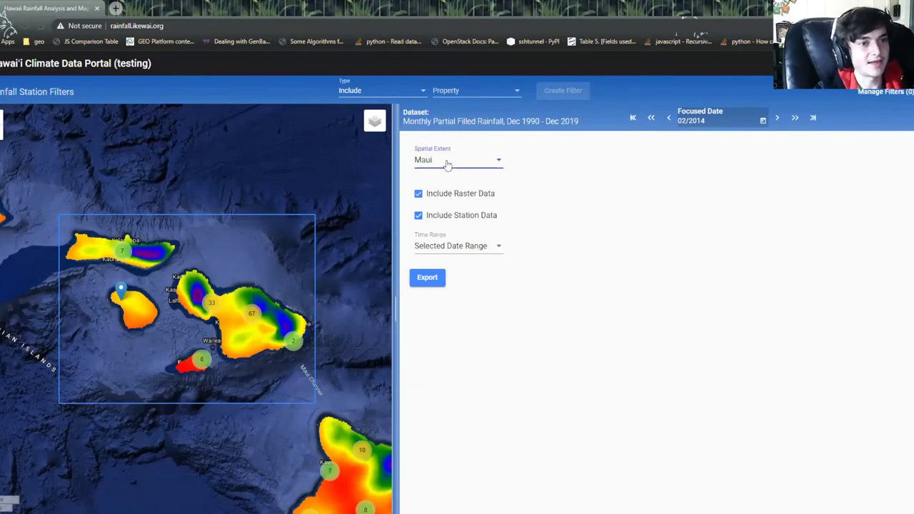
Exclude raster data from the export, include it again, and check the available time range options.
click(462, 198)
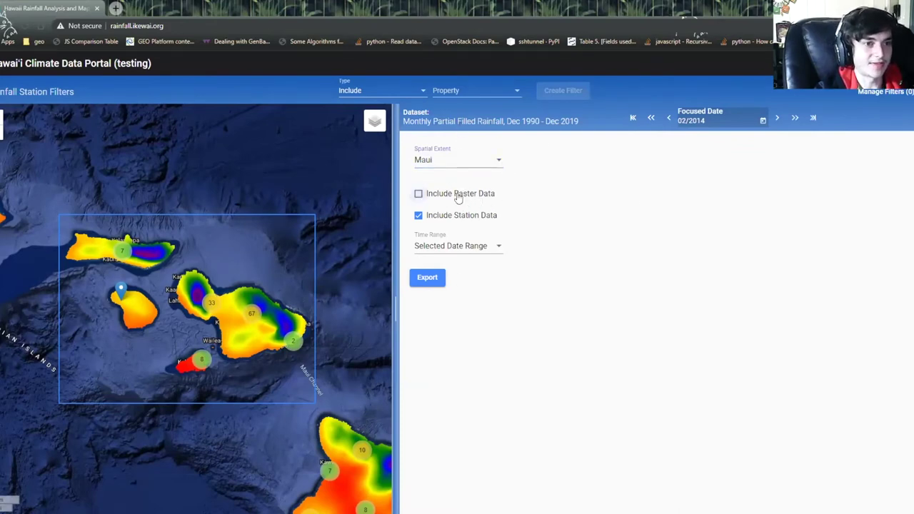
click(457, 197)
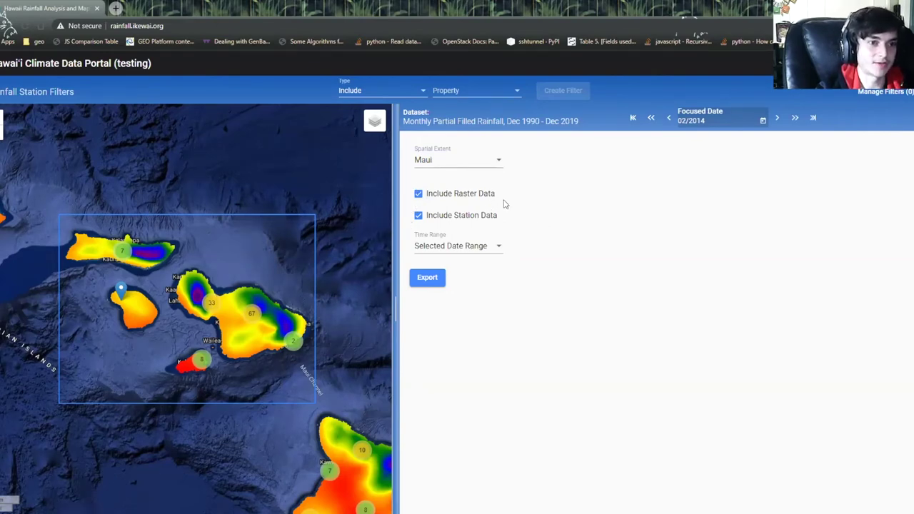
click(453, 254)
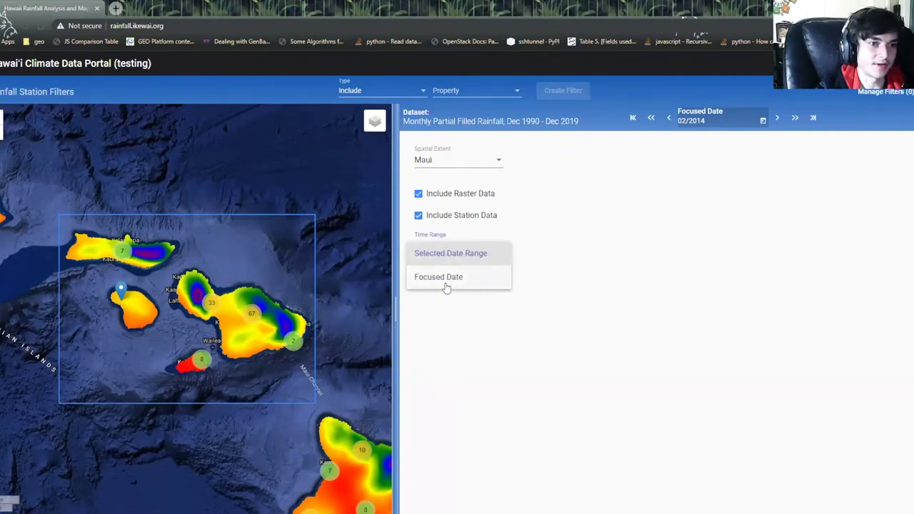
click(577, 243)
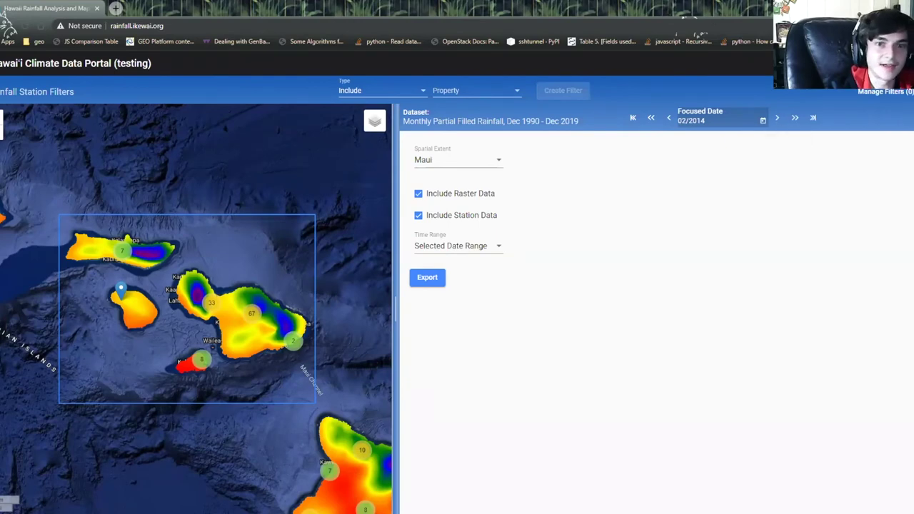
Return to the station data view and bring Maui and the Big Island into view on the map.
click(911, 132)
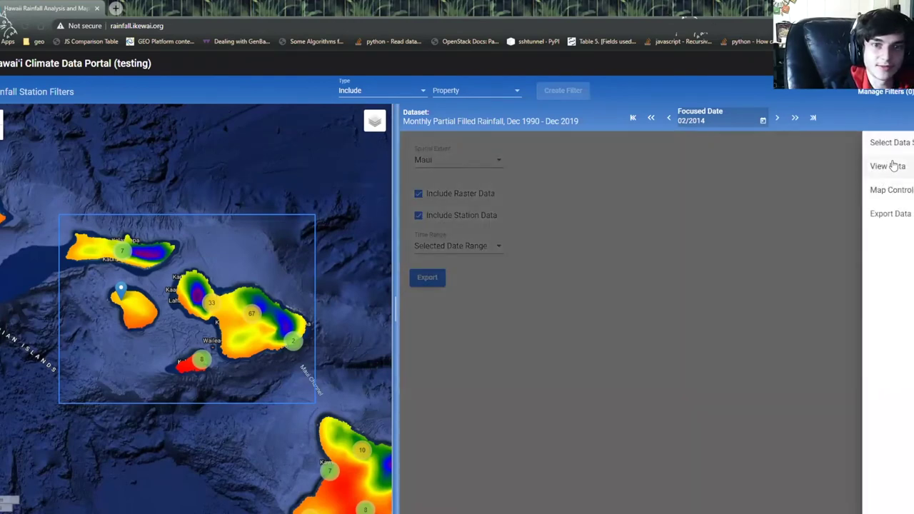
click(891, 169)
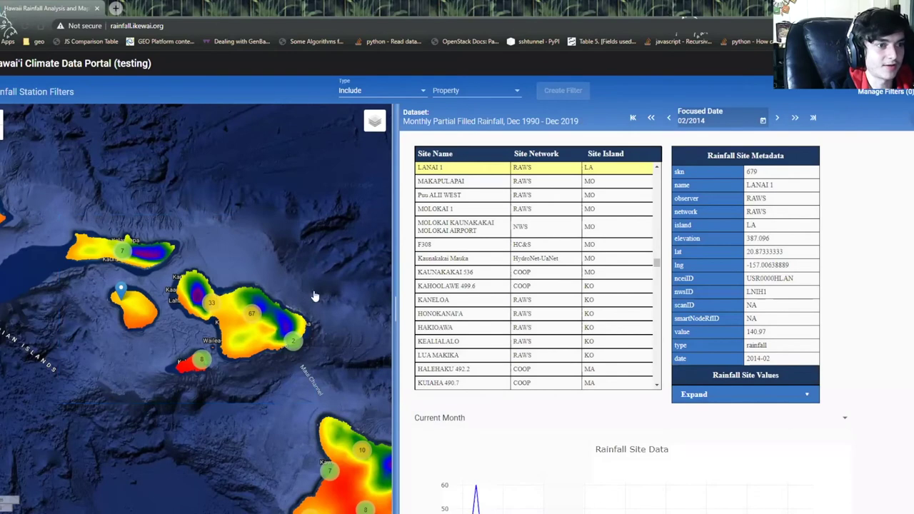
drag(314, 295, 274, 215)
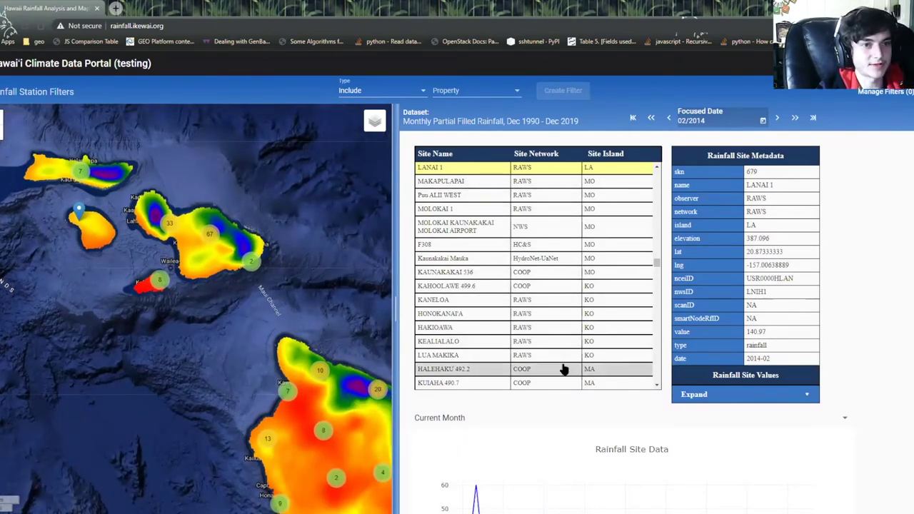
Choose skn as the property of an including rainfall station filter.
scroll(564, 369, up, 3)
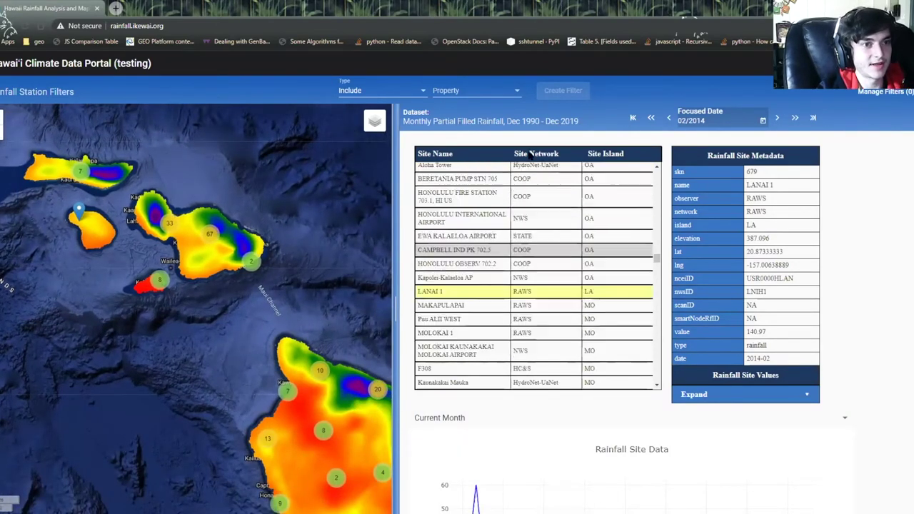
click(475, 97)
click(476, 98)
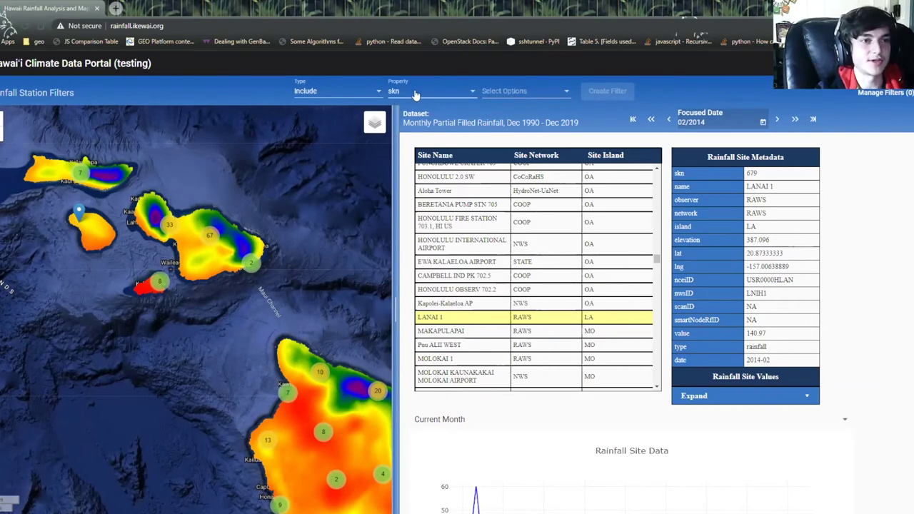
Create an including station filter on skn whose selected values include 1137, 127.5 and 68.12.
click(508, 91)
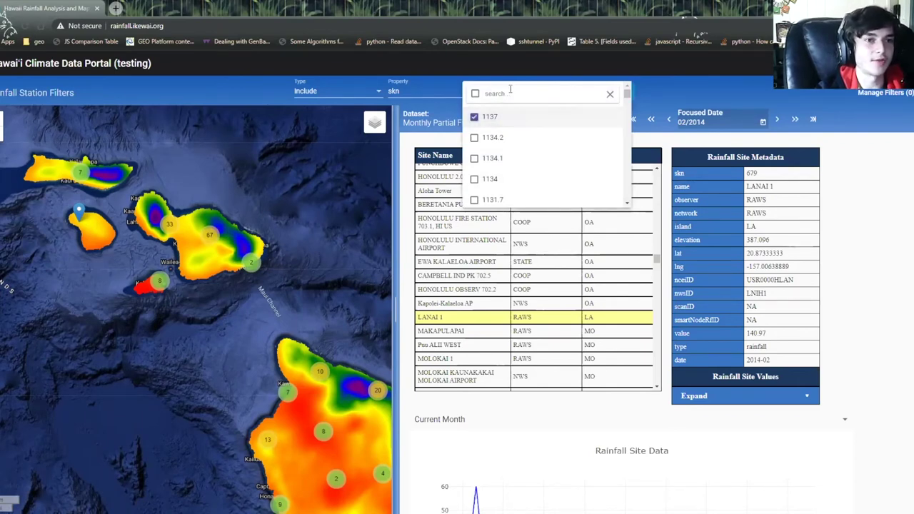
scroll(527, 169, down, 1)
scroll(527, 169, up, 1)
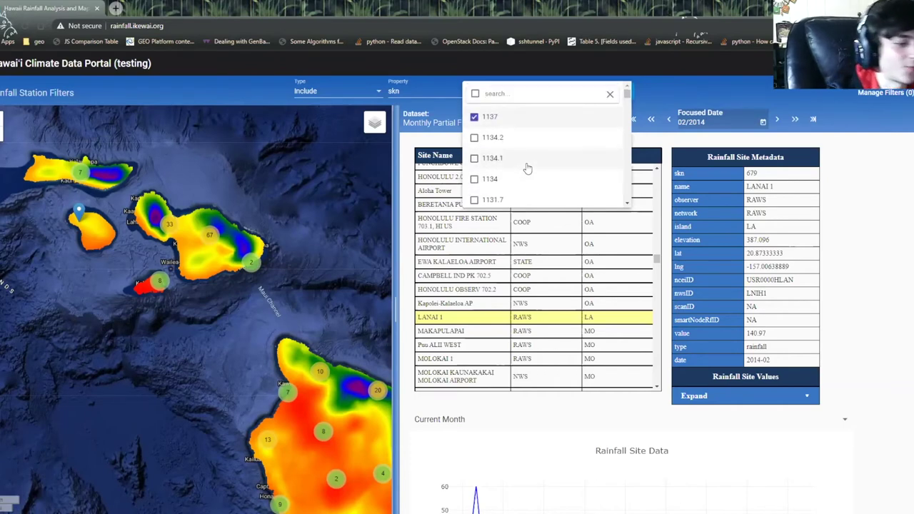
text(1)
scroll(527, 168, down, 5)
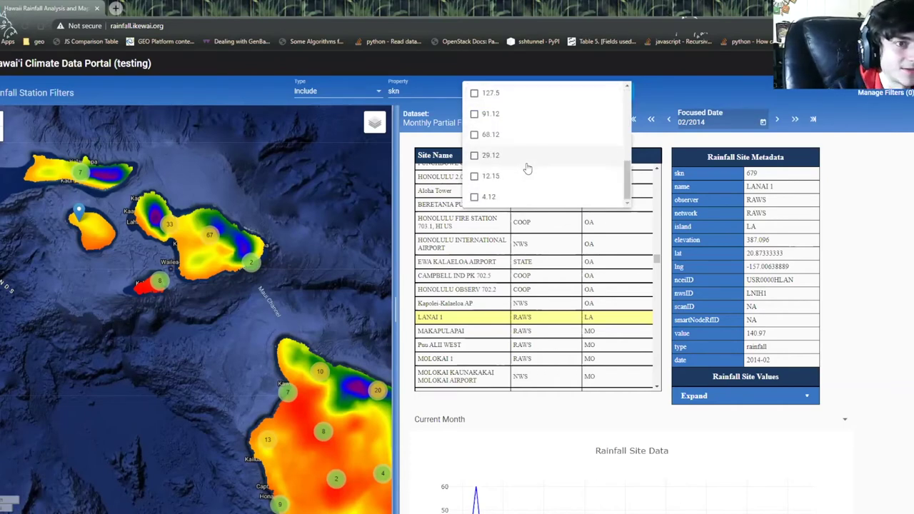
click(501, 94)
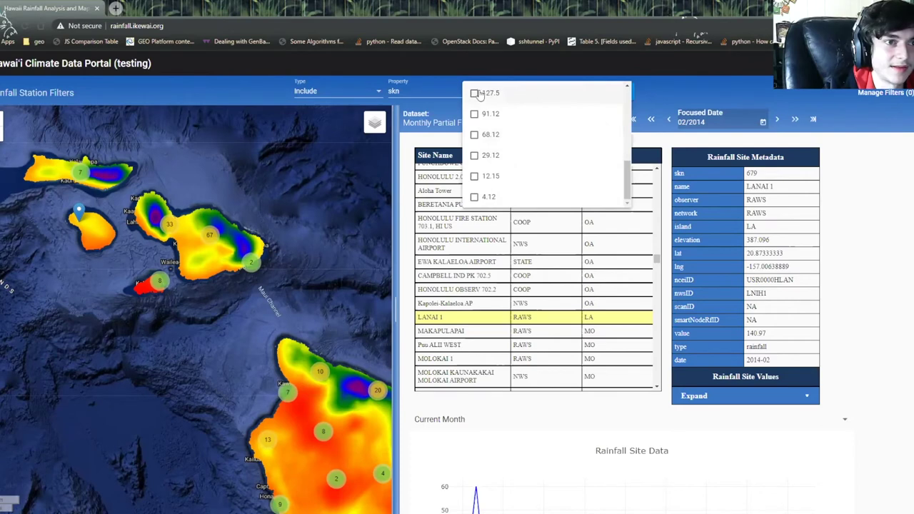
scroll(566, 157, up, 2)
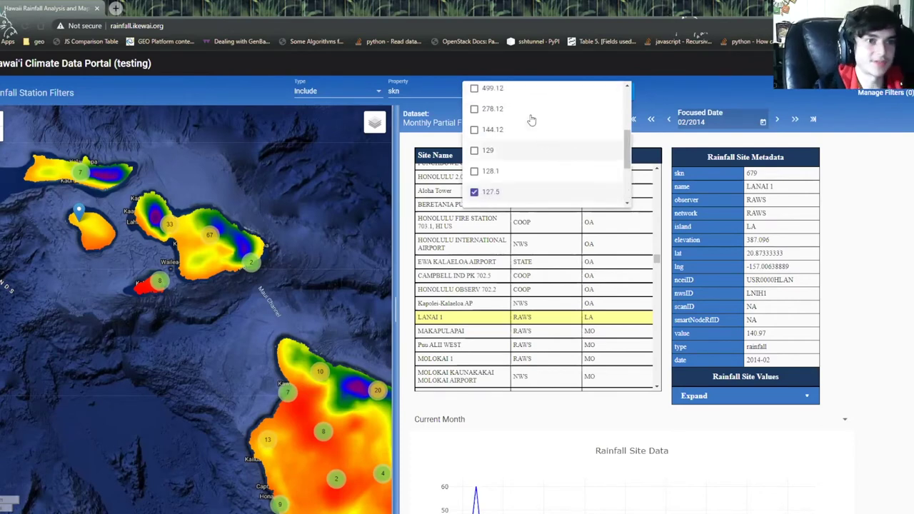
scroll(506, 143, down, 2)
click(502, 135)
click(605, 90)
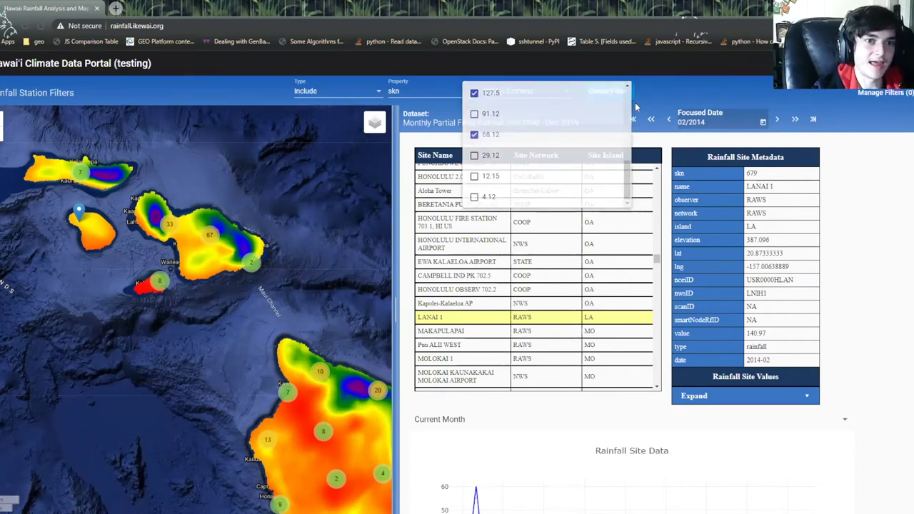
click(605, 90)
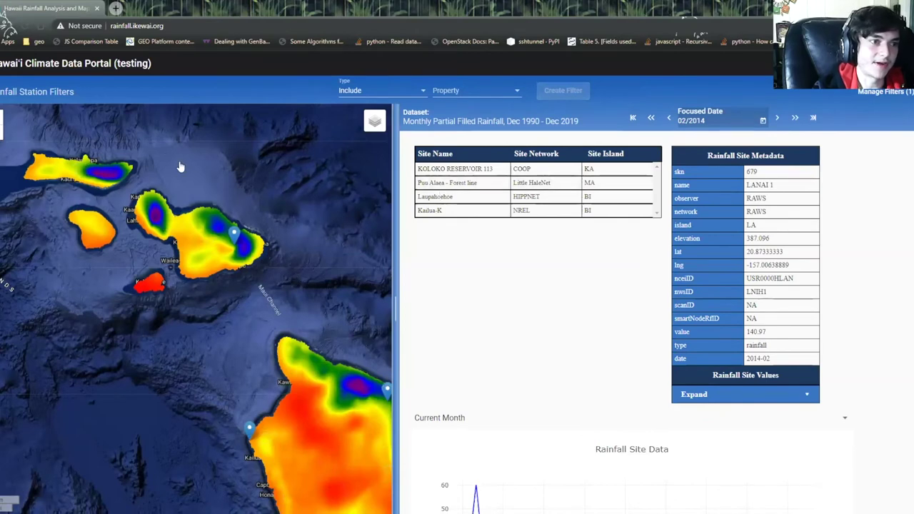
Review the filtered stations on the map while advancing the focused date month by month to 07/2014.
drag(297, 282, 254, 236)
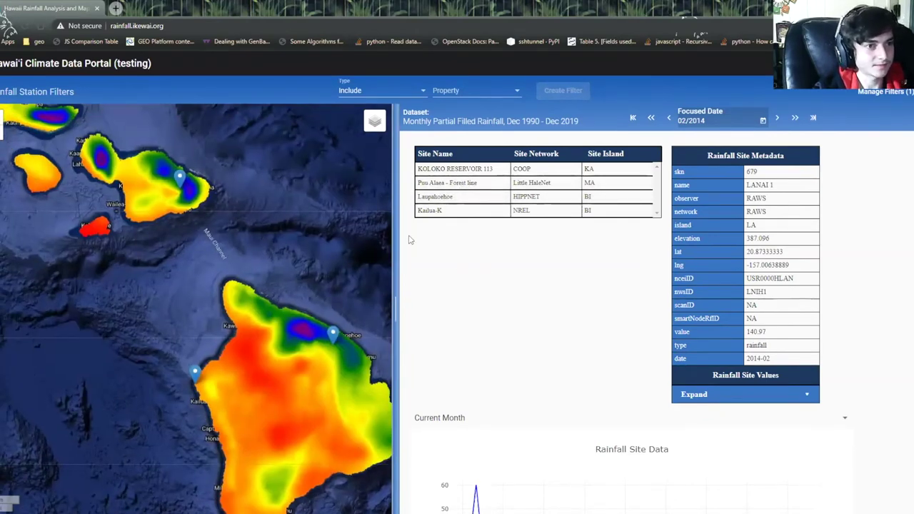
drag(168, 262, 289, 322)
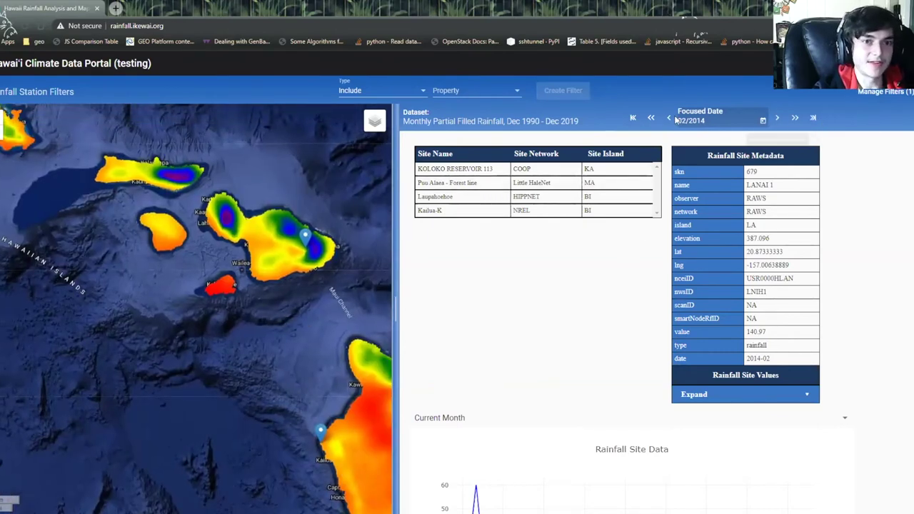
click(778, 119)
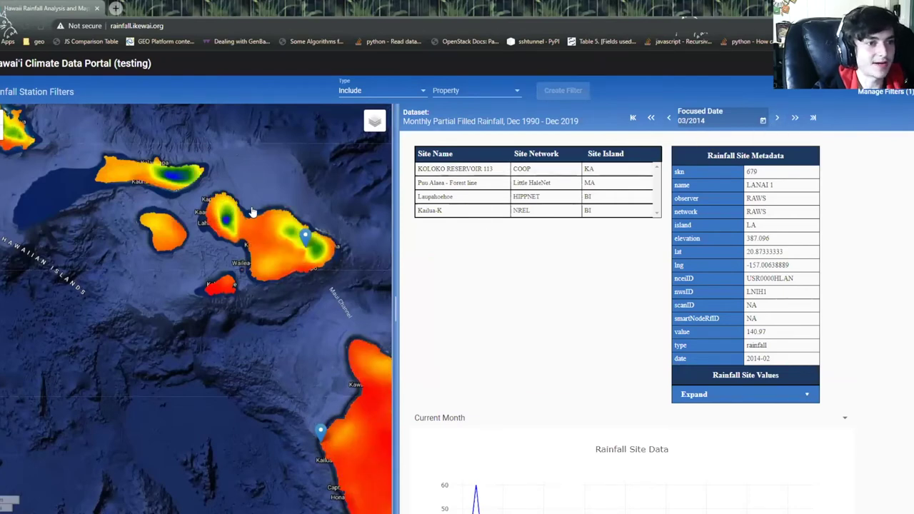
drag(251, 212, 214, 183)
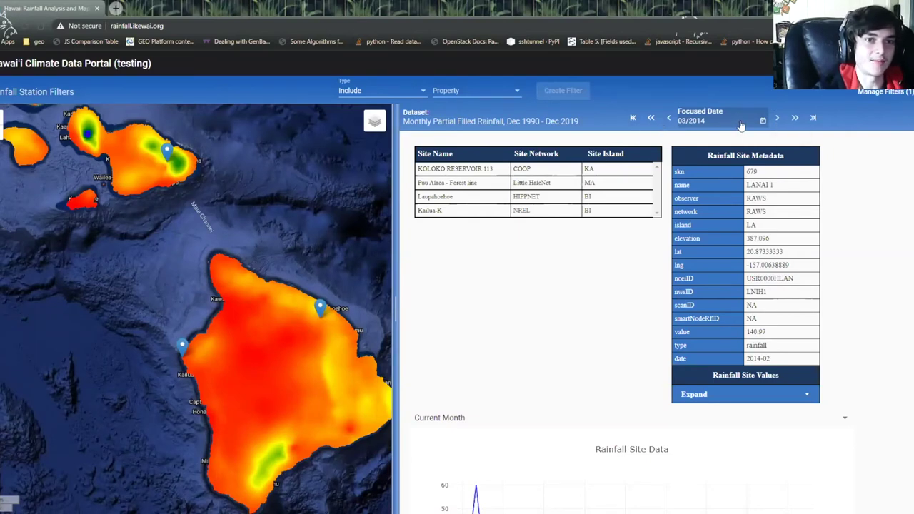
click(777, 122)
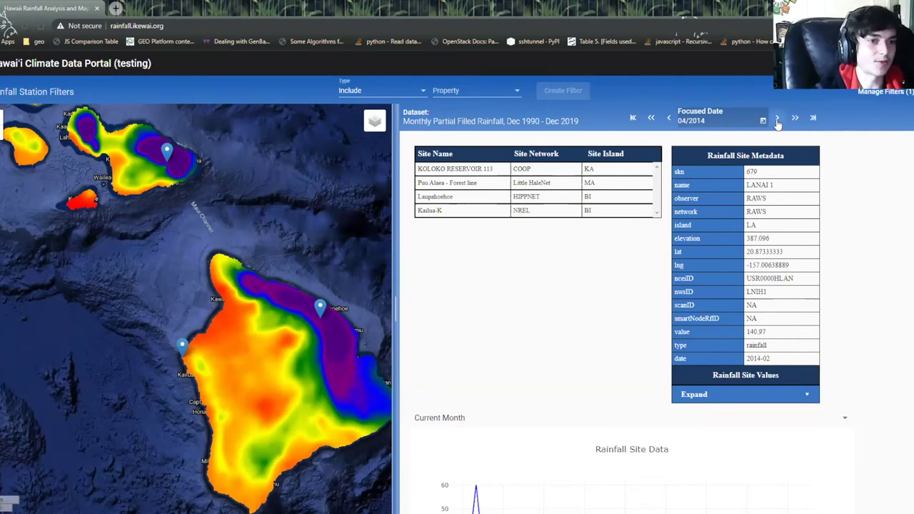
click(778, 118)
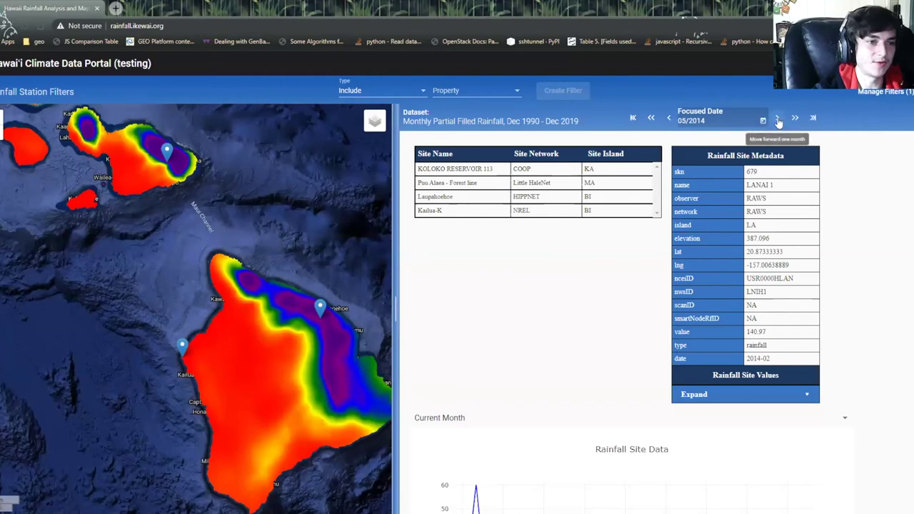
click(778, 119)
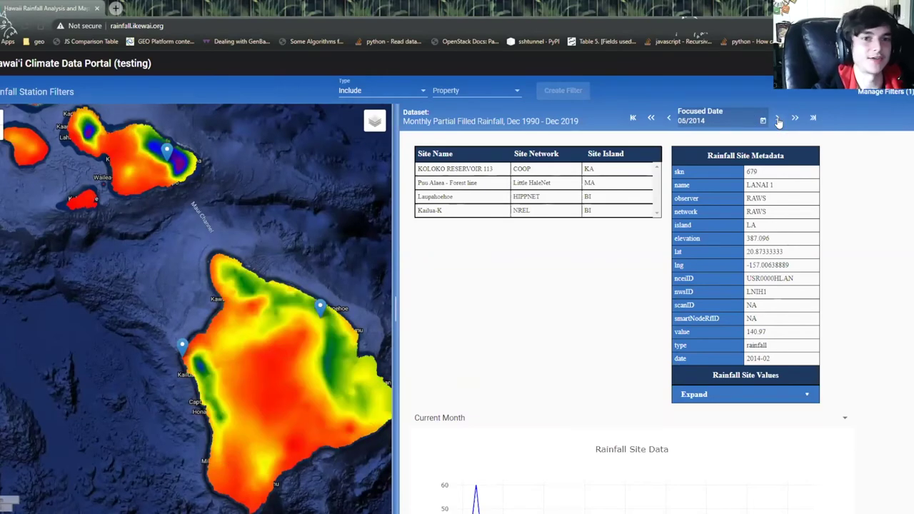
click(777, 119)
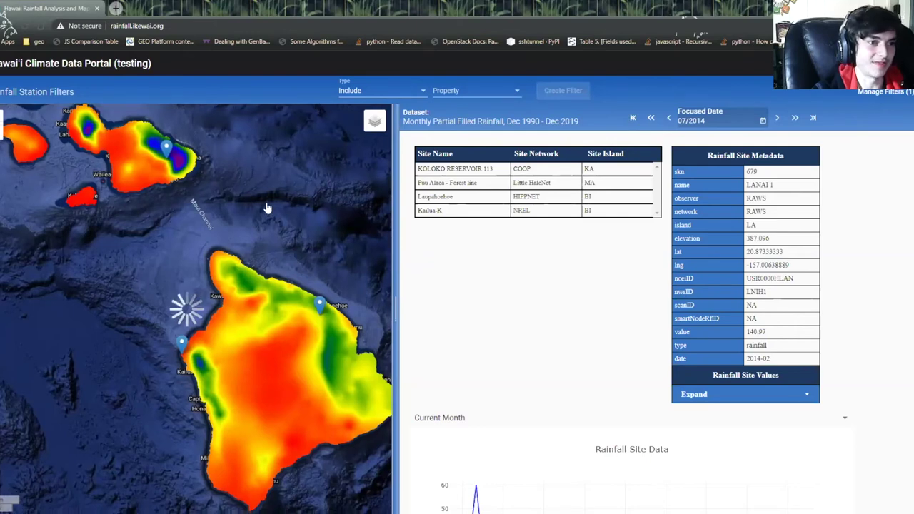
Advance the focused date to 09/2014 and bring the islands from Oahu to the Big Island into view.
drag(266, 208, 245, 162)
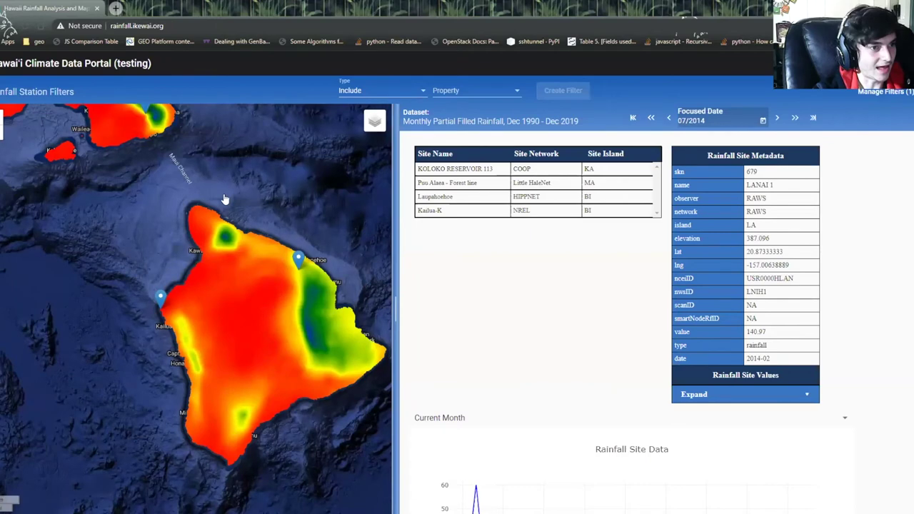
drag(147, 183, 199, 243)
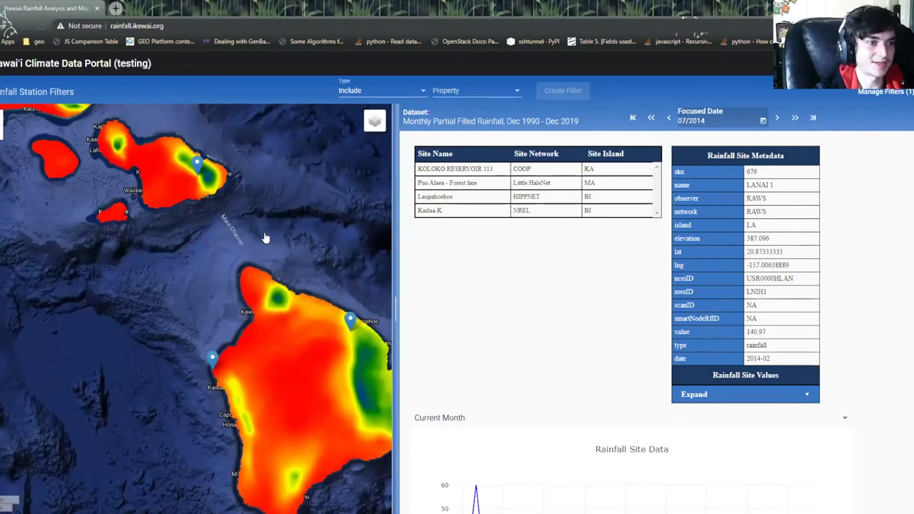
drag(265, 234, 247, 193)
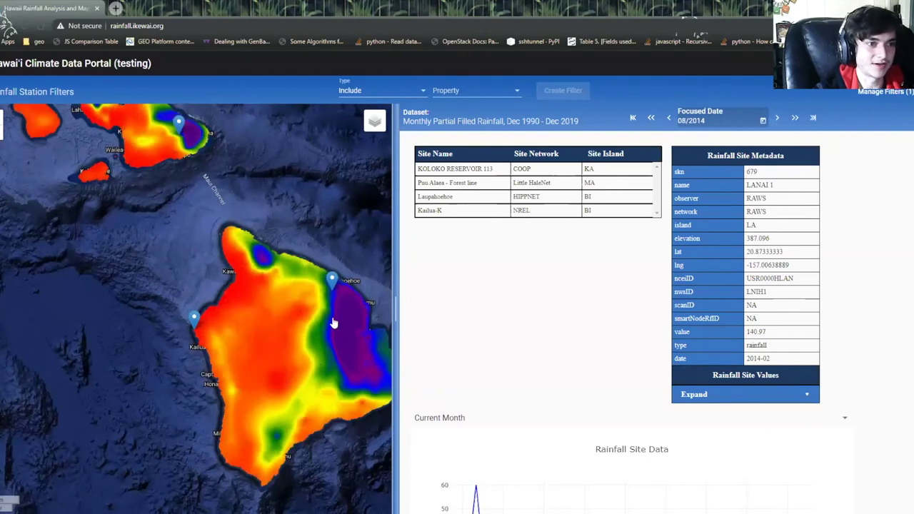
click(777, 118)
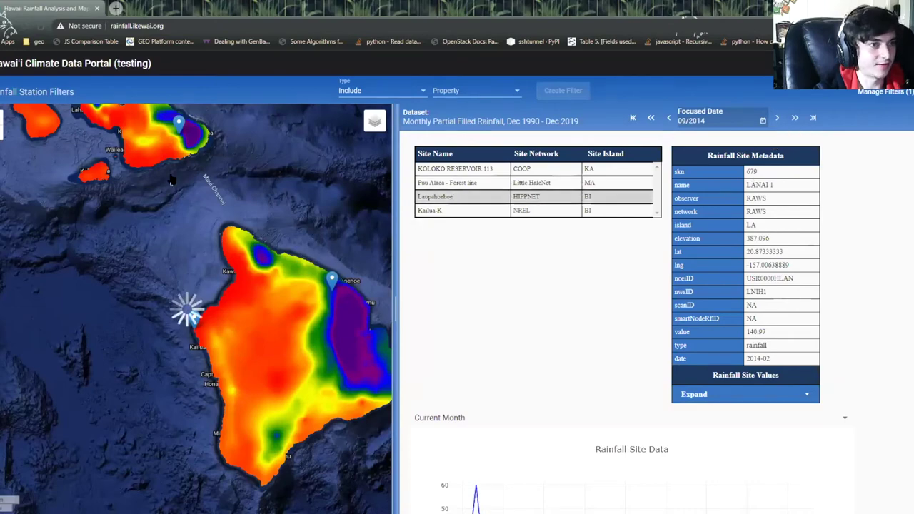
drag(174, 182, 201, 200)
scroll(201, 200, down, 2)
drag(229, 271, 243, 303)
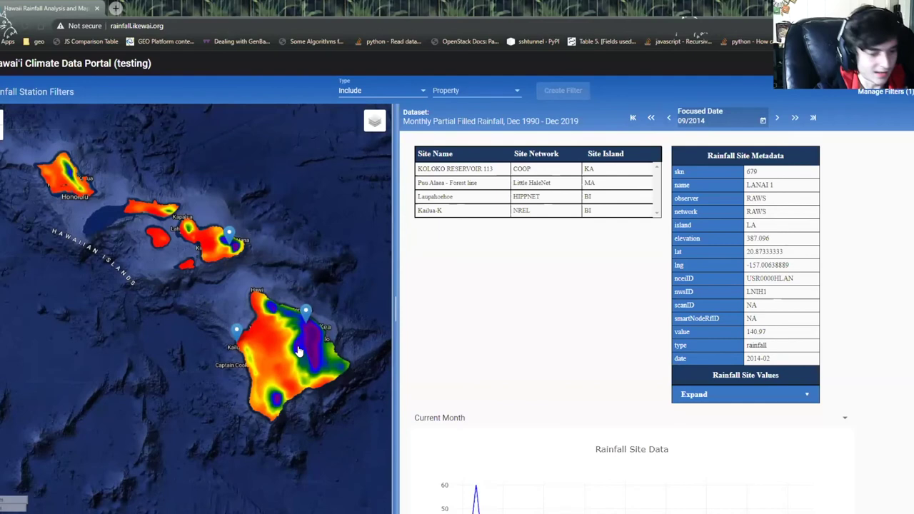
Check the mapped rainfall values at several points across the Big Island.
click(297, 348)
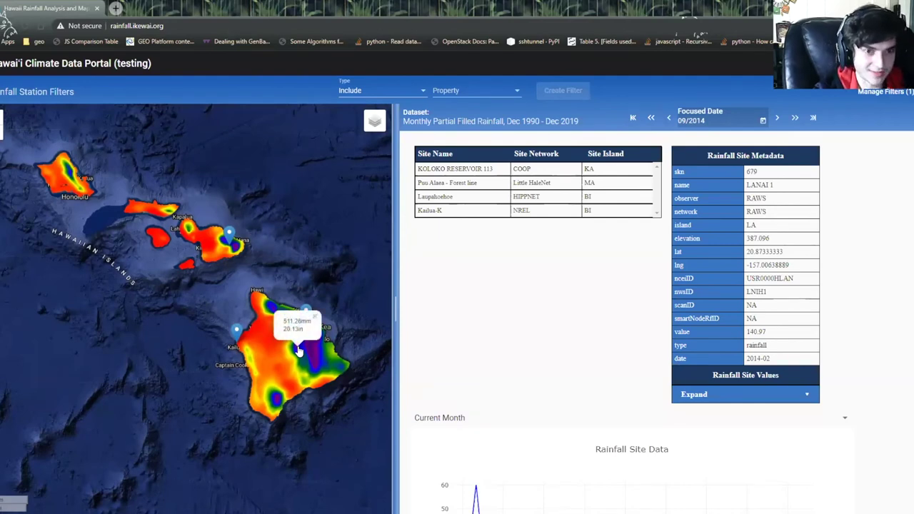
click(305, 312)
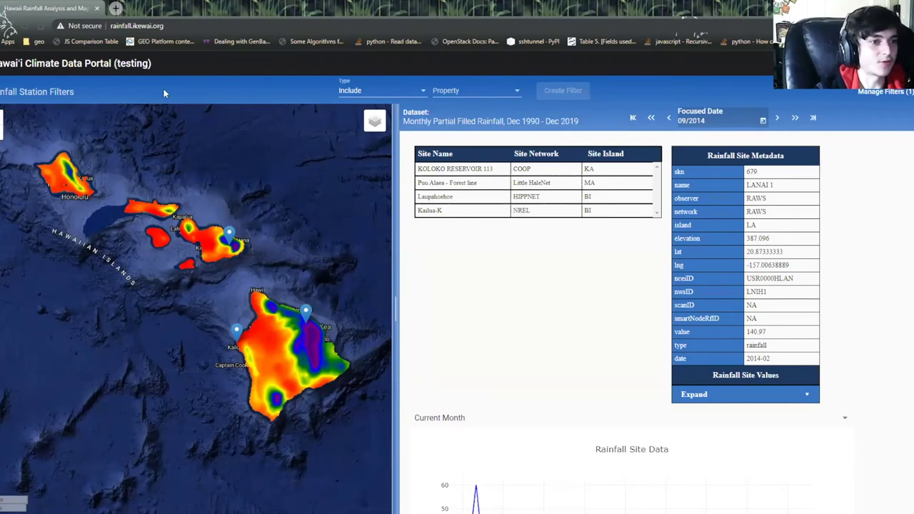
click(271, 308)
click(284, 273)
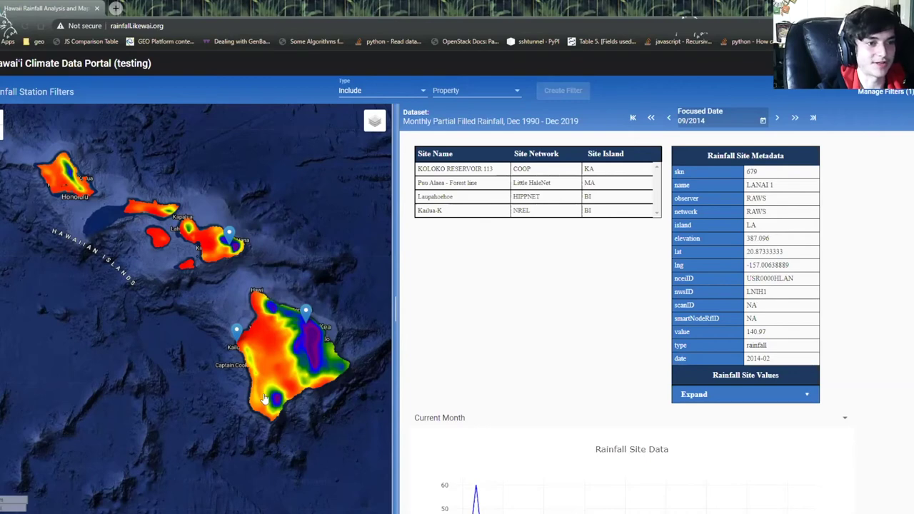
click(268, 339)
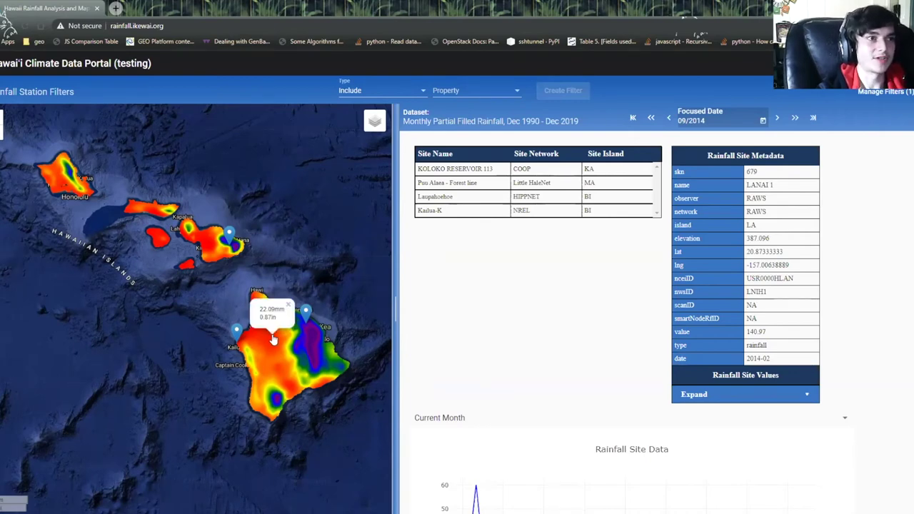
click(263, 337)
click(261, 335)
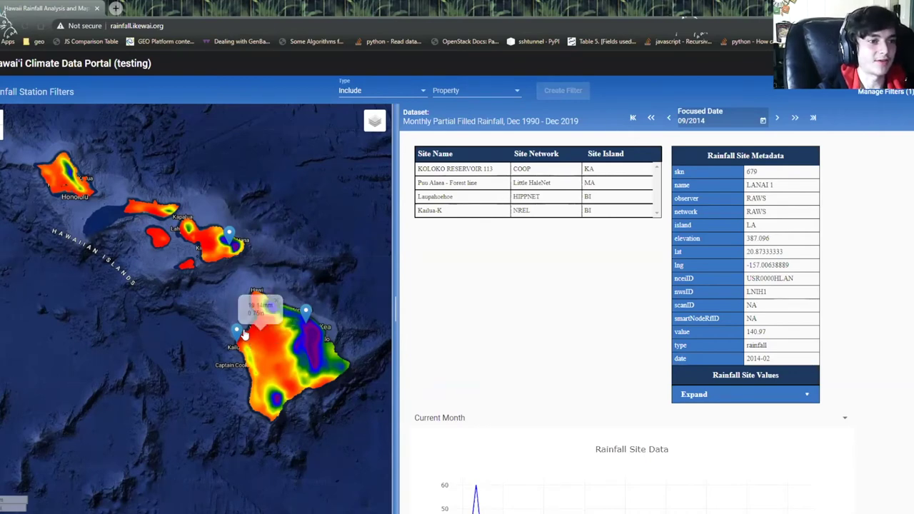
click(250, 333)
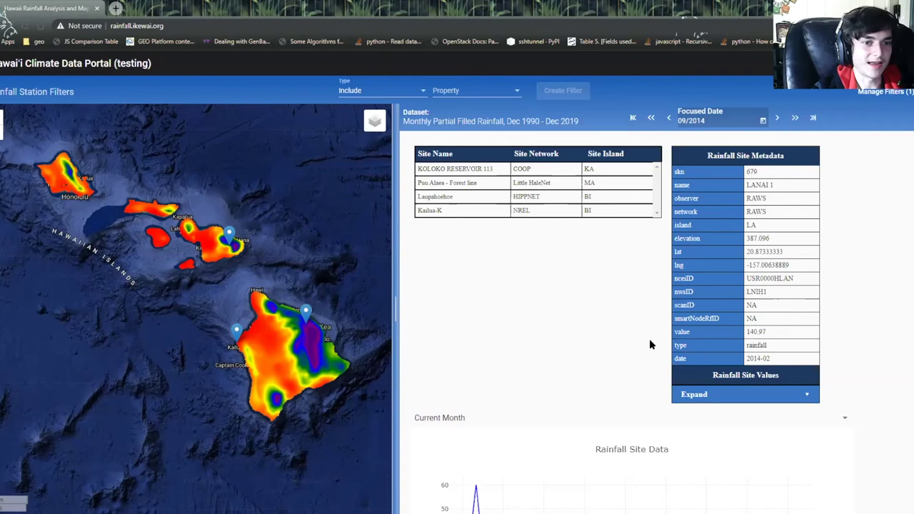
Examine the Rainfall Site Data chart and its Current Month period options, and return to the station table.
scroll(650, 345, down, 2)
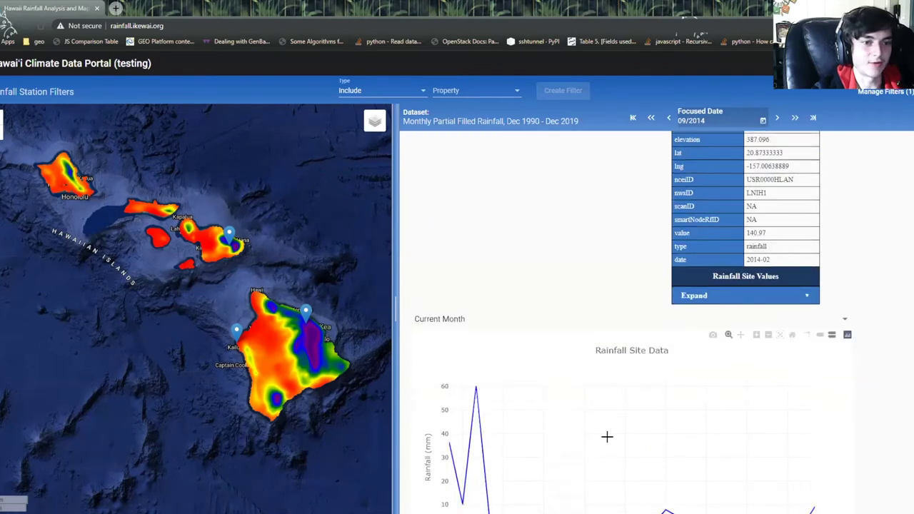
click(289, 348)
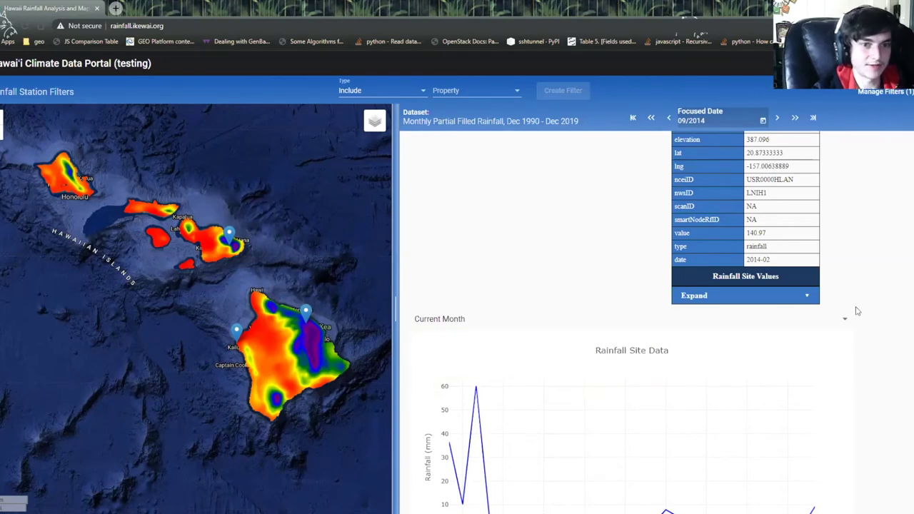
scroll(886, 307, down, 1)
scroll(785, 303, up, 1)
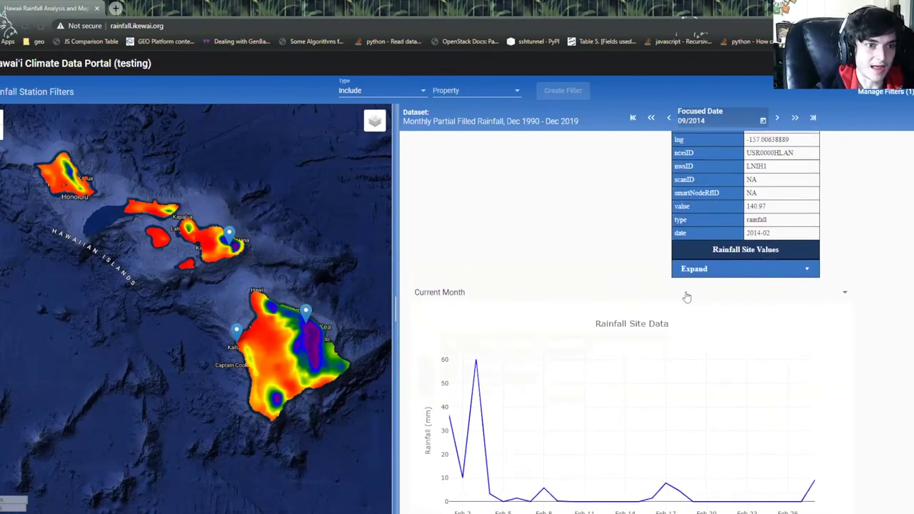
click(467, 301)
click(546, 222)
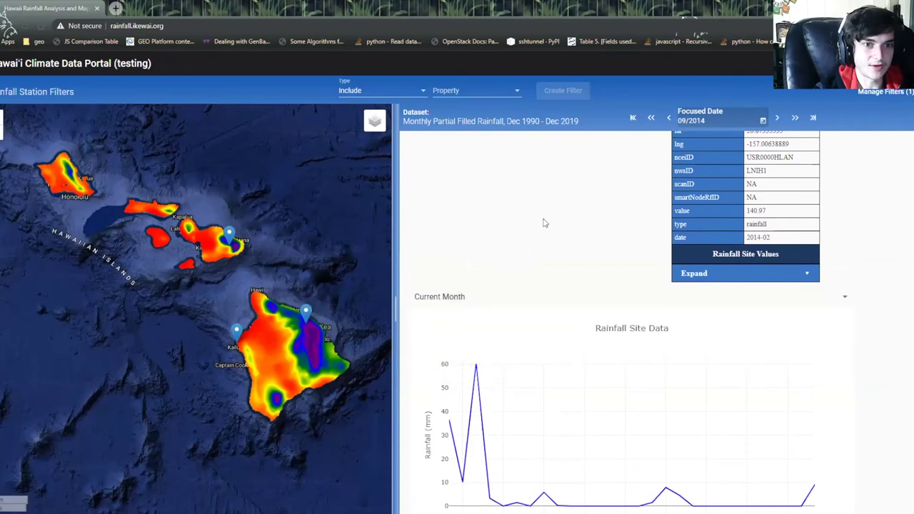
scroll(890, 248, up, 2)
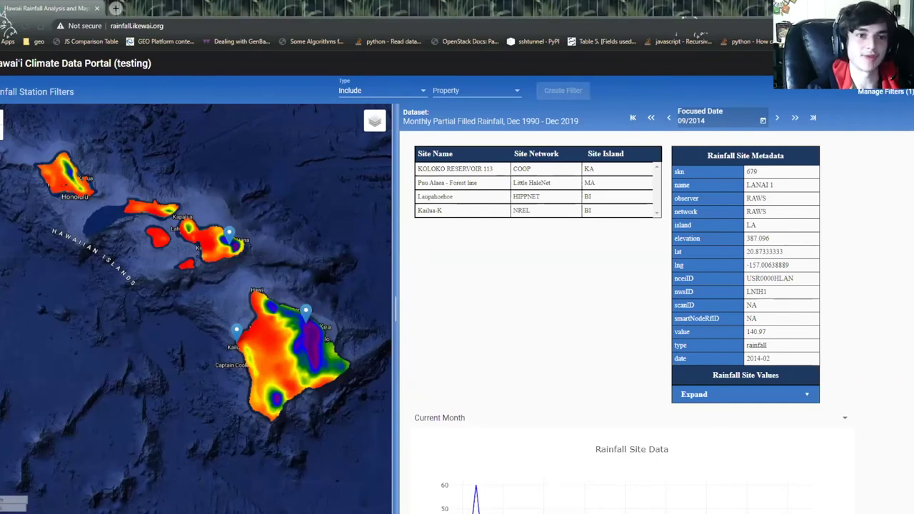
Open the map controls, try the Rainbow color scheme, and set the rainfall map to Monochromatic.
click(909, 121)
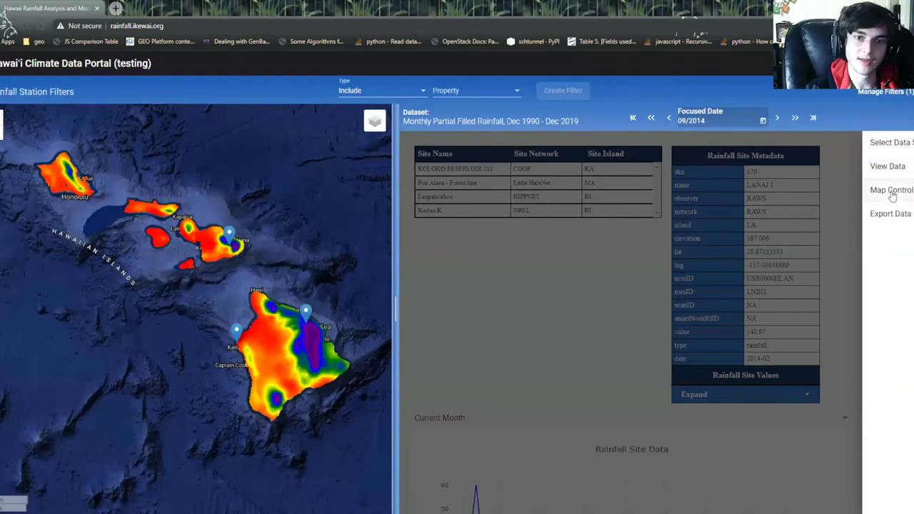
click(889, 190)
click(476, 157)
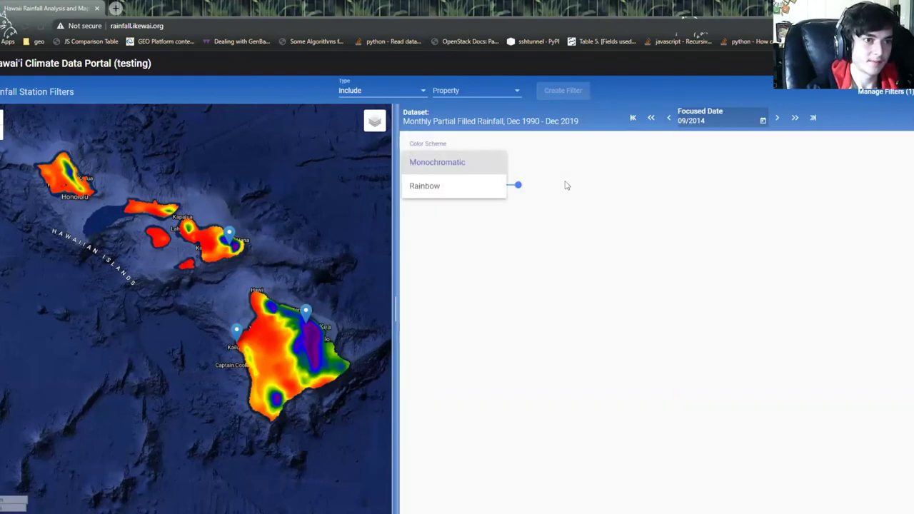
click(437, 185)
click(445, 169)
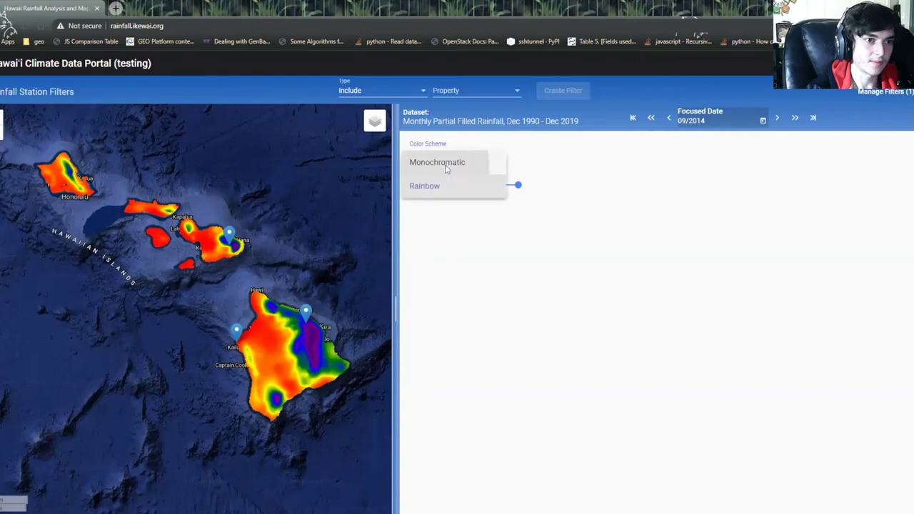
click(445, 169)
scroll(279, 365, up, 2)
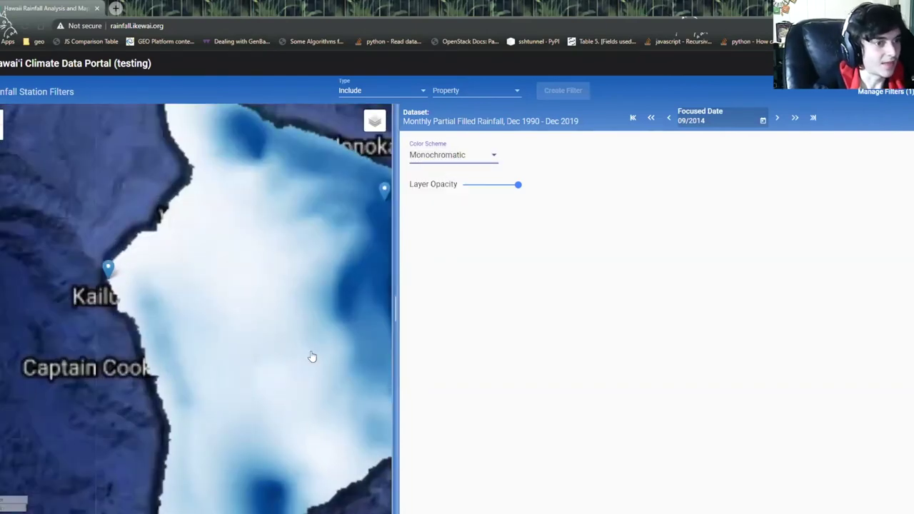
Compare the mapped rainfall values of the pale western and dark blue eastern areas of the Big Island, and dismiss the value popup.
drag(314, 333, 239, 318)
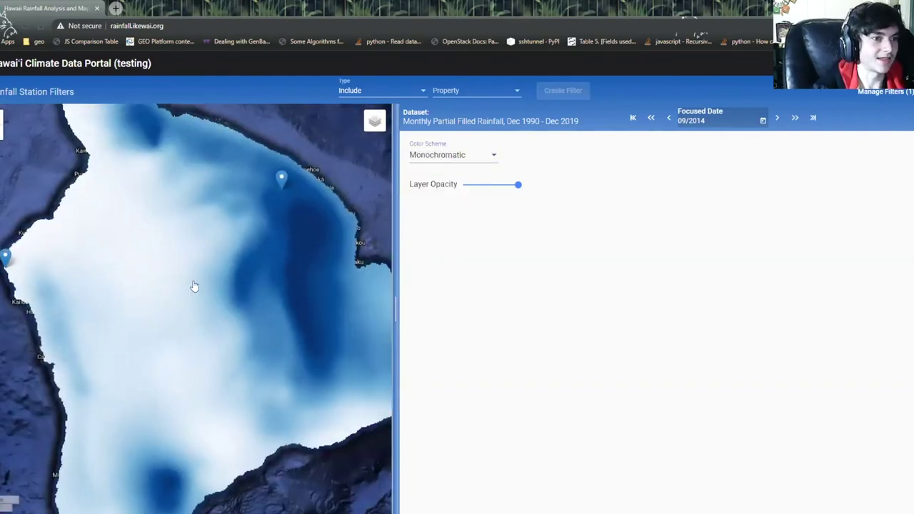
scroll(194, 287, down, 1)
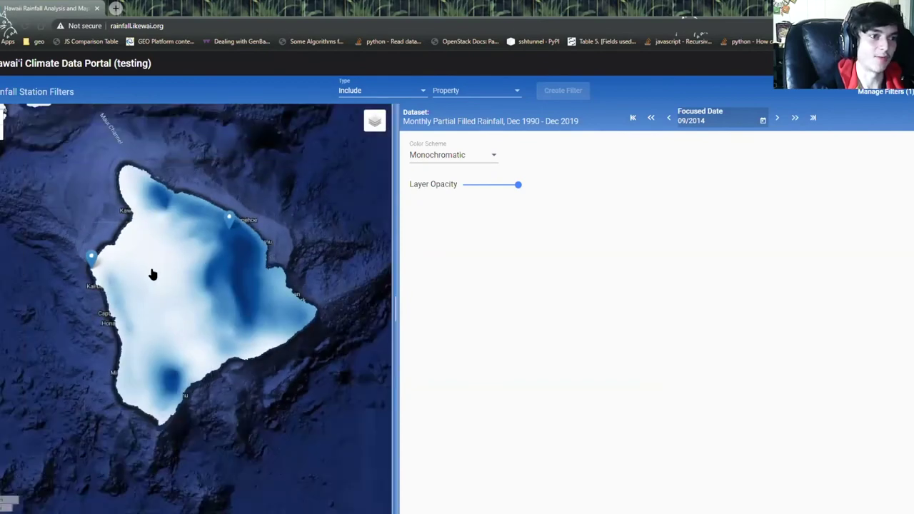
click(152, 274)
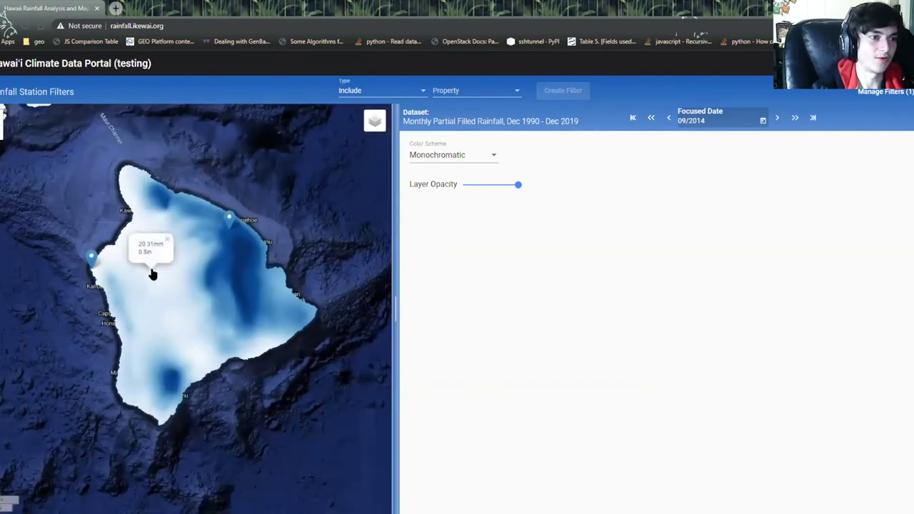
click(237, 278)
click(237, 278)
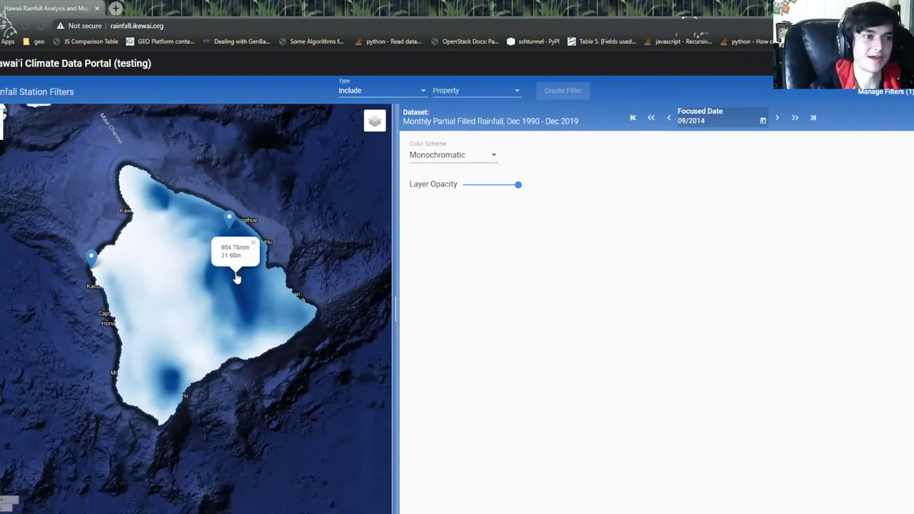
click(228, 278)
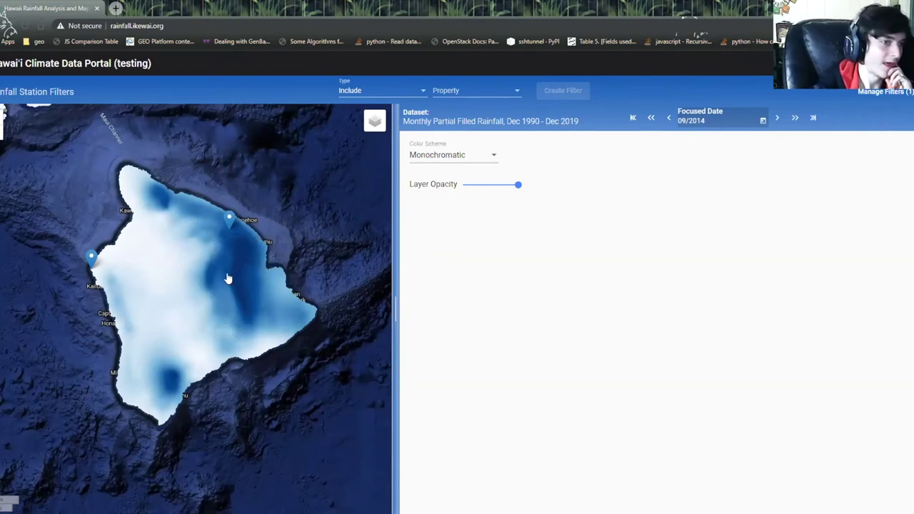
click(131, 272)
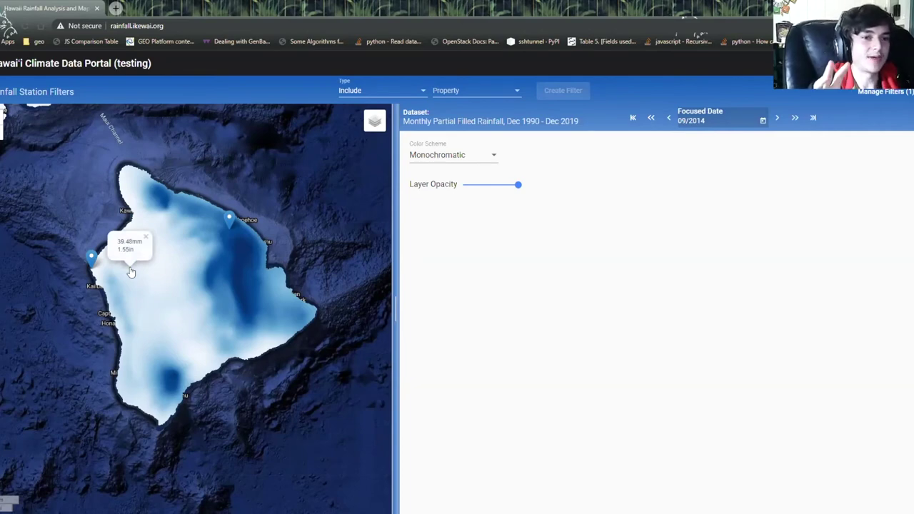
click(152, 269)
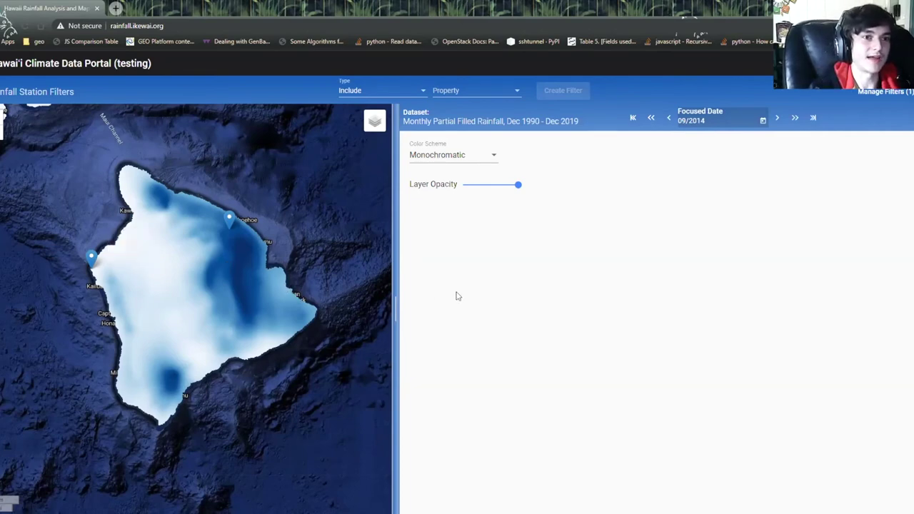